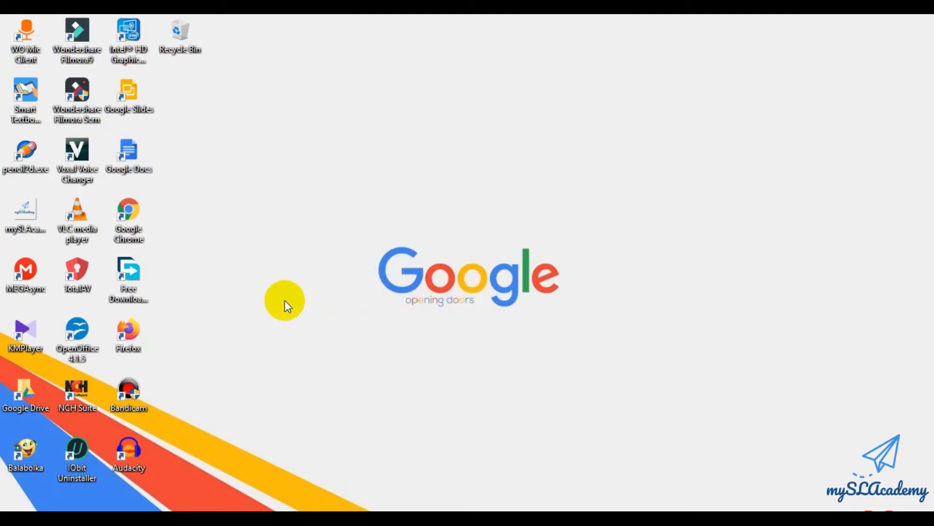
Step: Launch Firefox and go to google.com
double_click(129, 333)
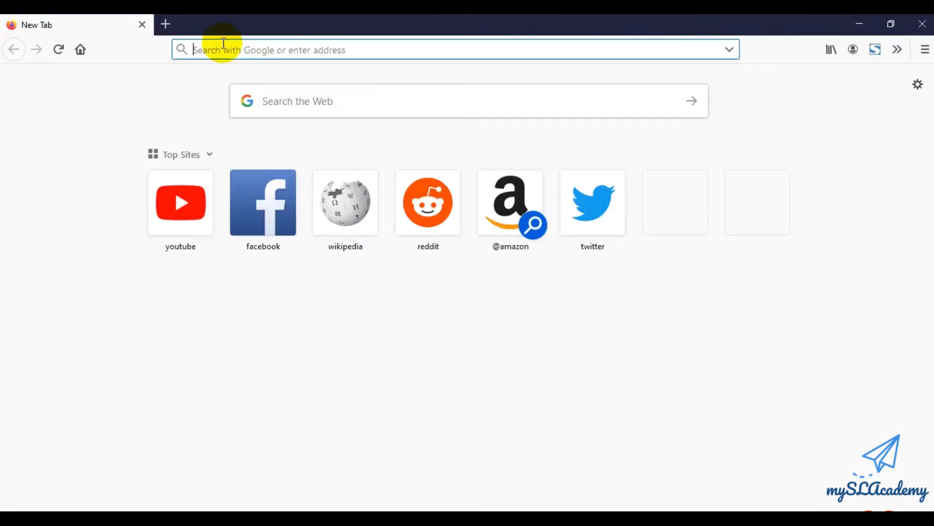
text(g)
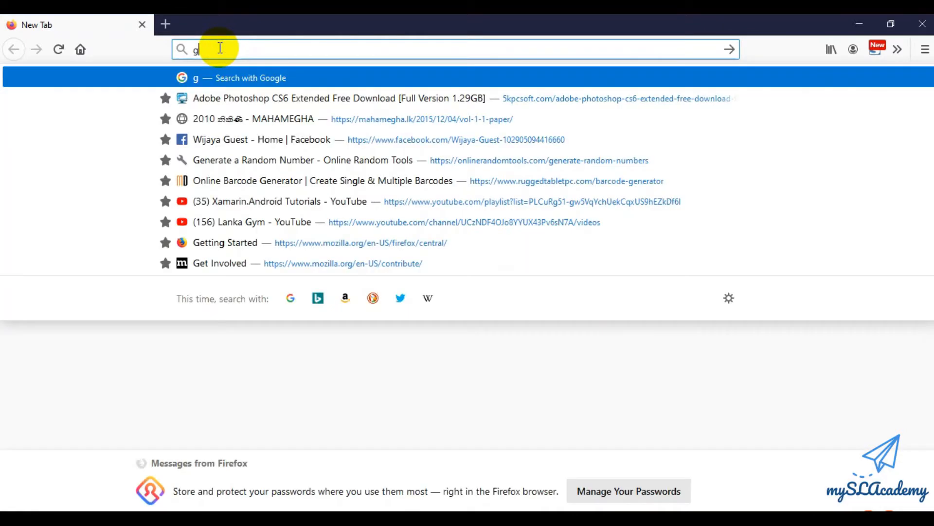
text(oogle.com)
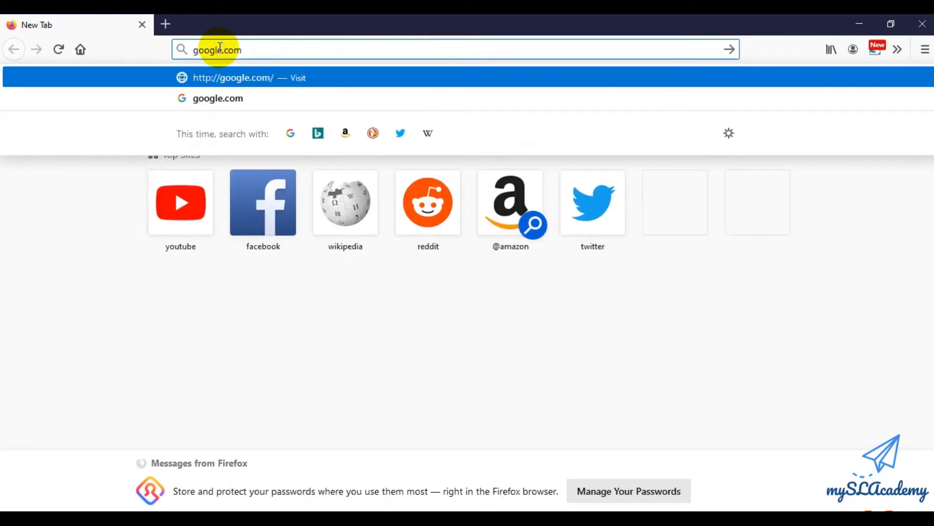
key(Return)
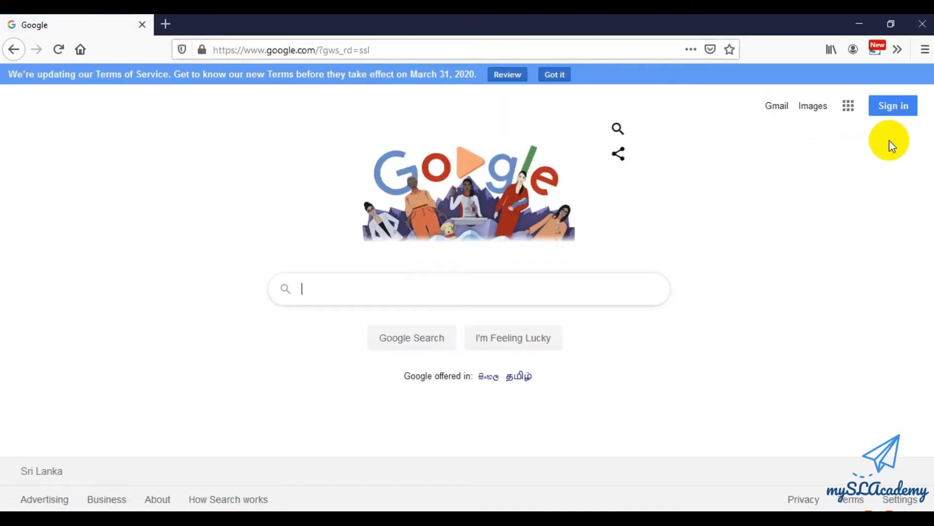
Step: Go to the Google sign-in page and start creating a new account with the For myself option
click(903, 103)
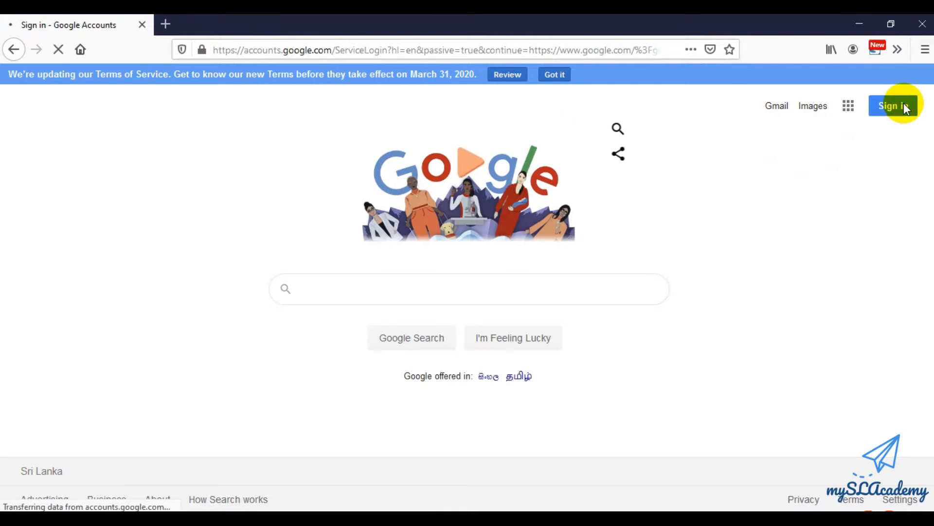
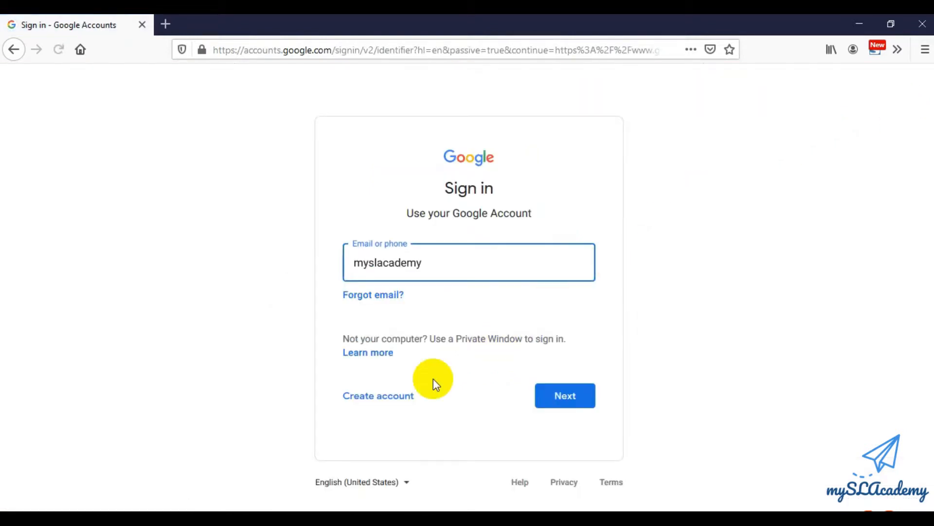
click(386, 401)
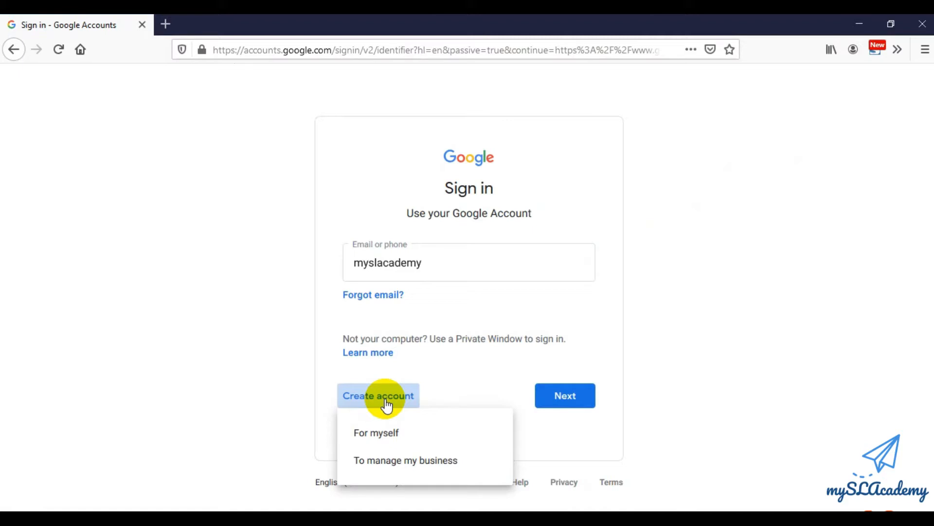
click(382, 432)
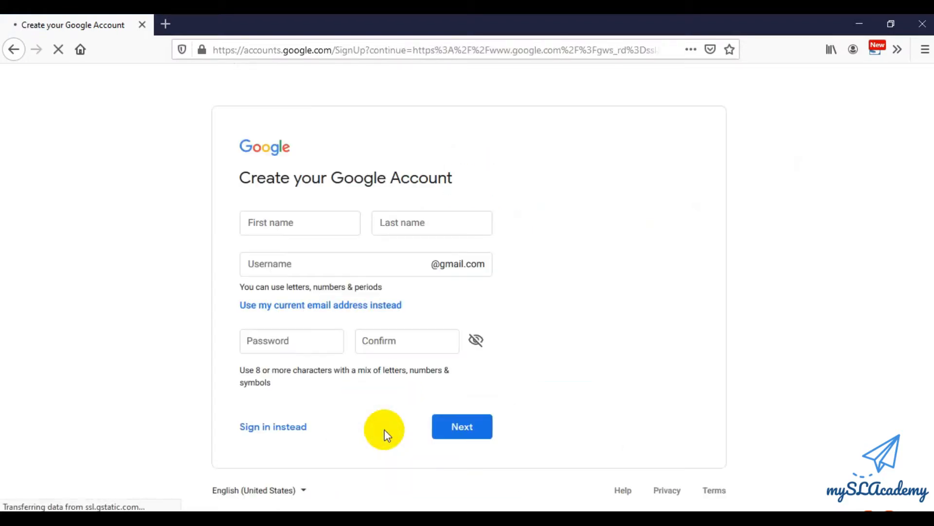
Step: Enter the account holder's first name and last name in the sign-up form
click(298, 221)
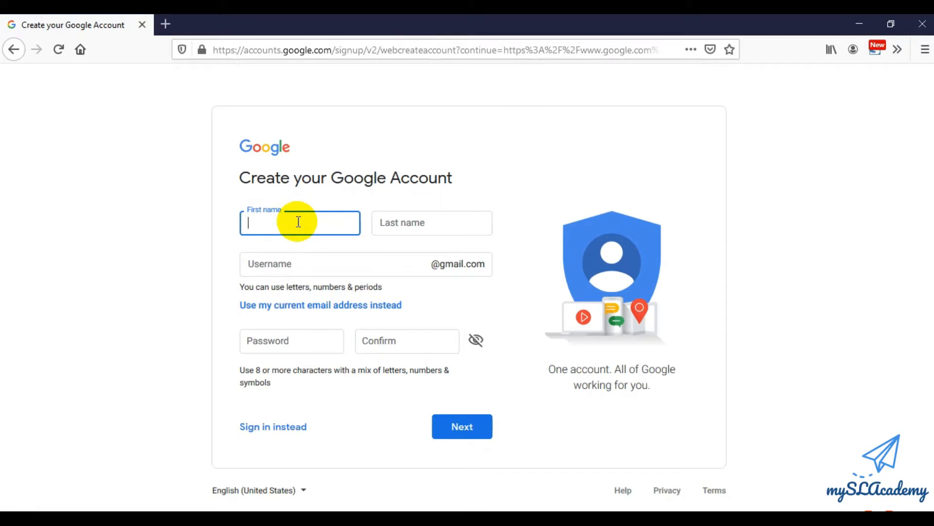
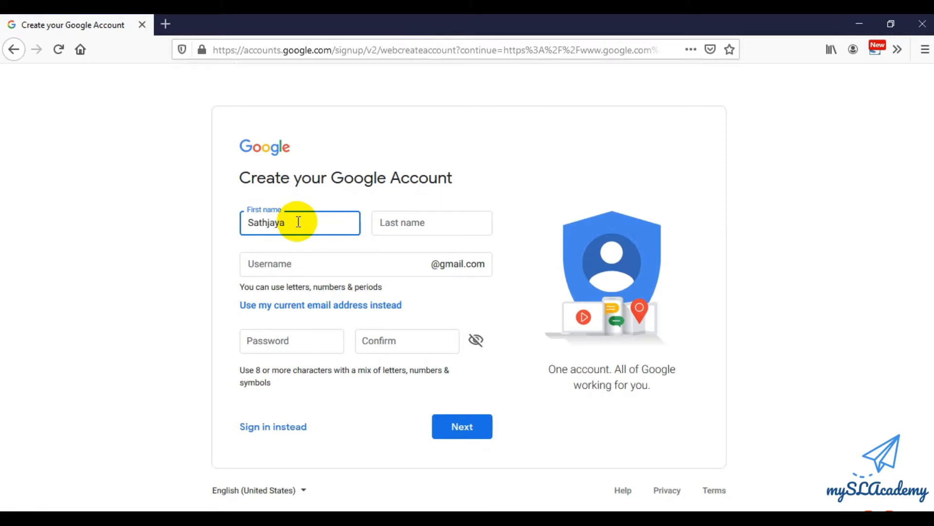
click(383, 225)
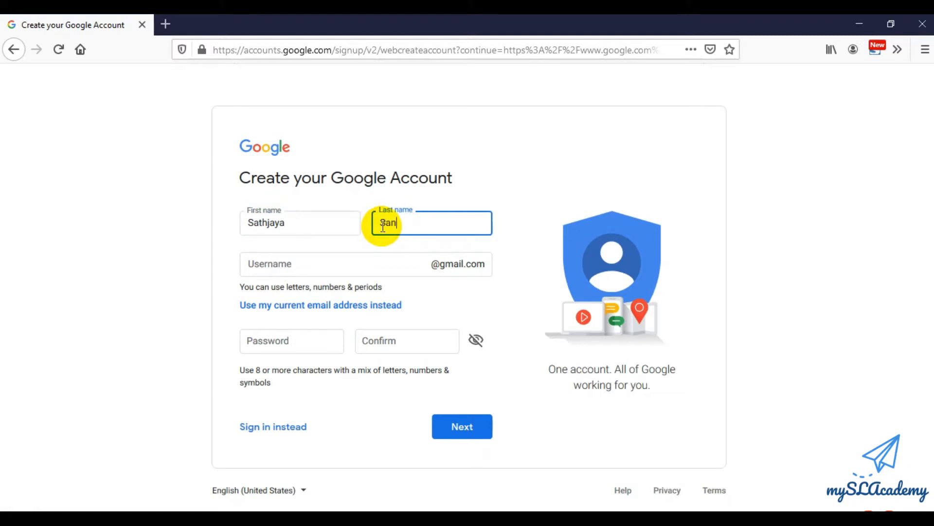
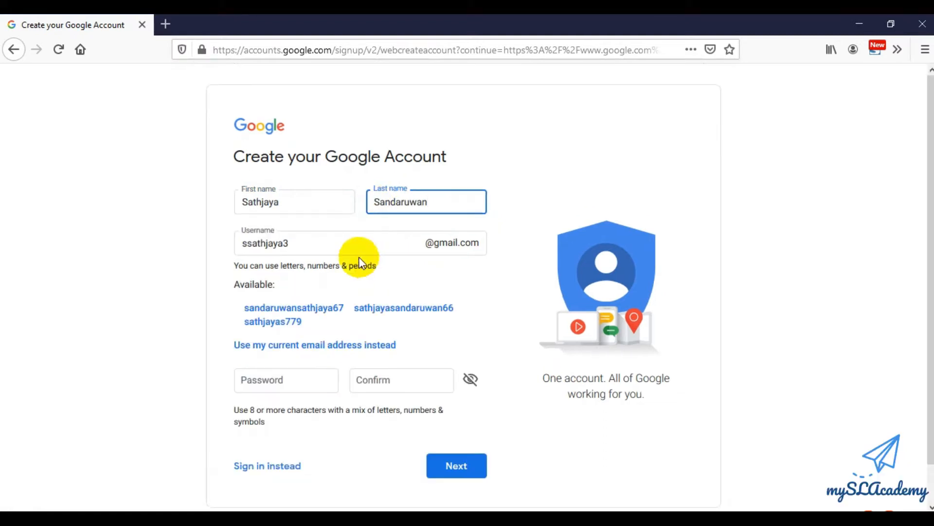
Step: Replace the suggested Gmail username with the account holder's chosen username
click(341, 240)
double_click(342, 240)
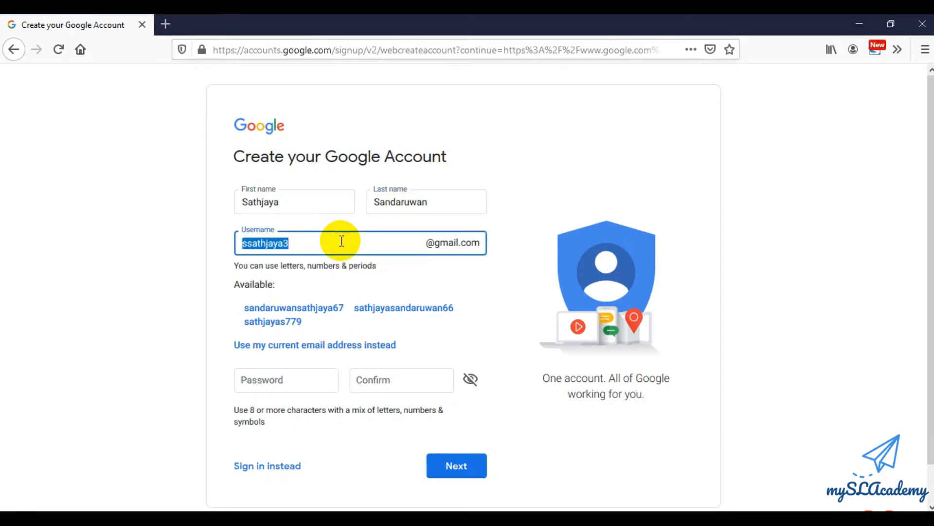
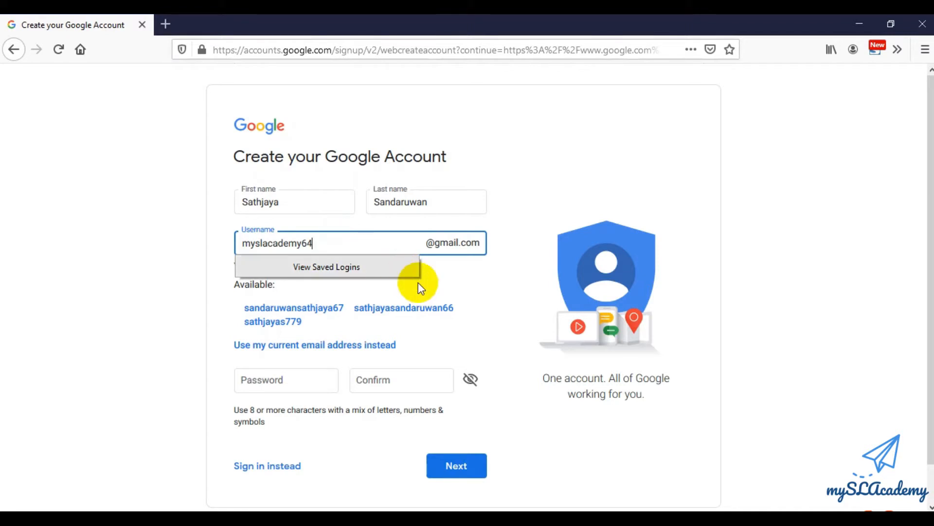
Step: Enter and confirm the account password, submit the form and save the login in the browser
click(295, 385)
text(m)
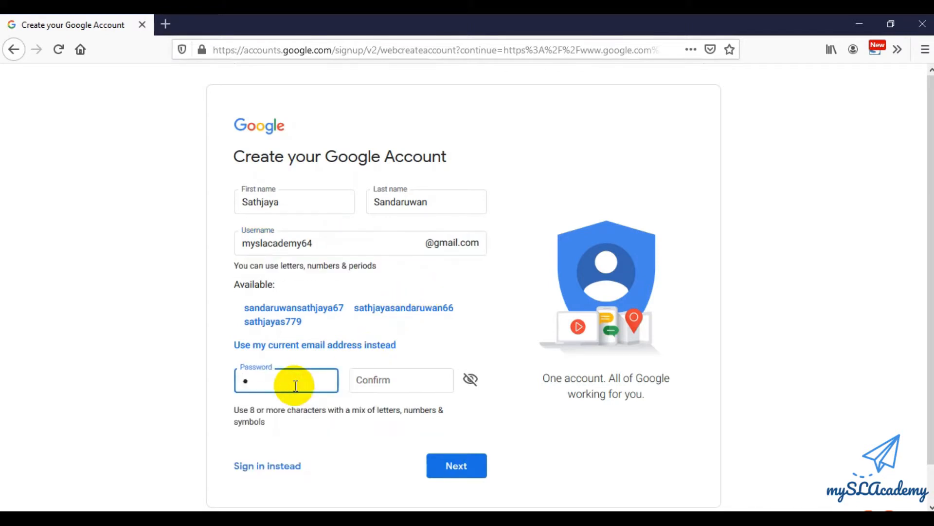
text(•••••)
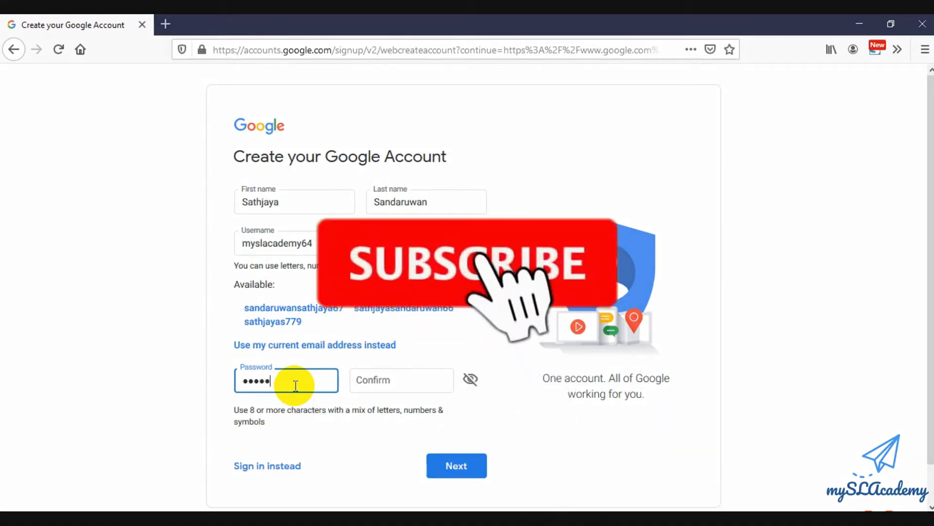
text(••)
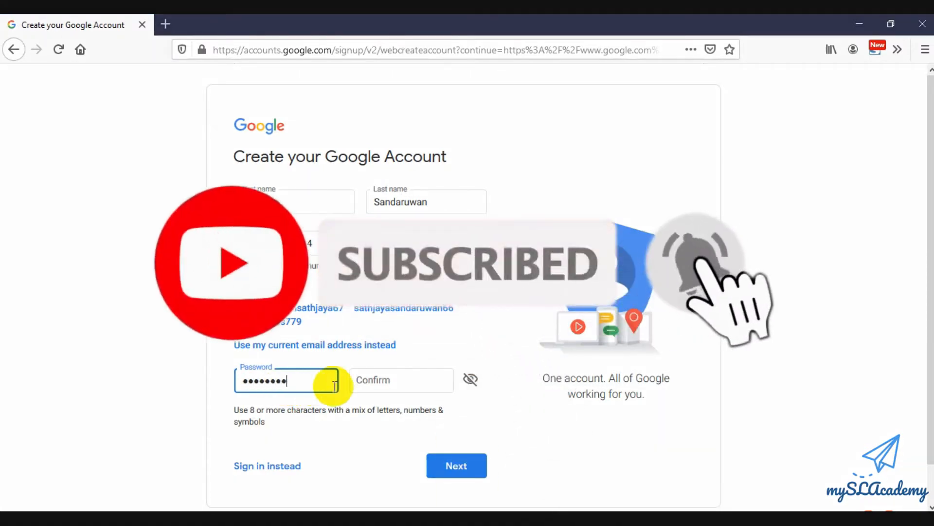
click(374, 384)
text(••)
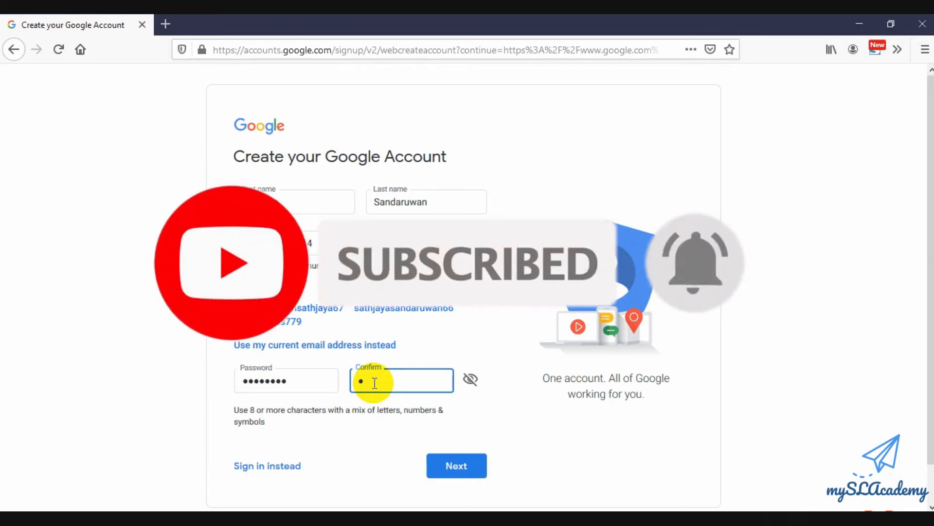
text(••••••)
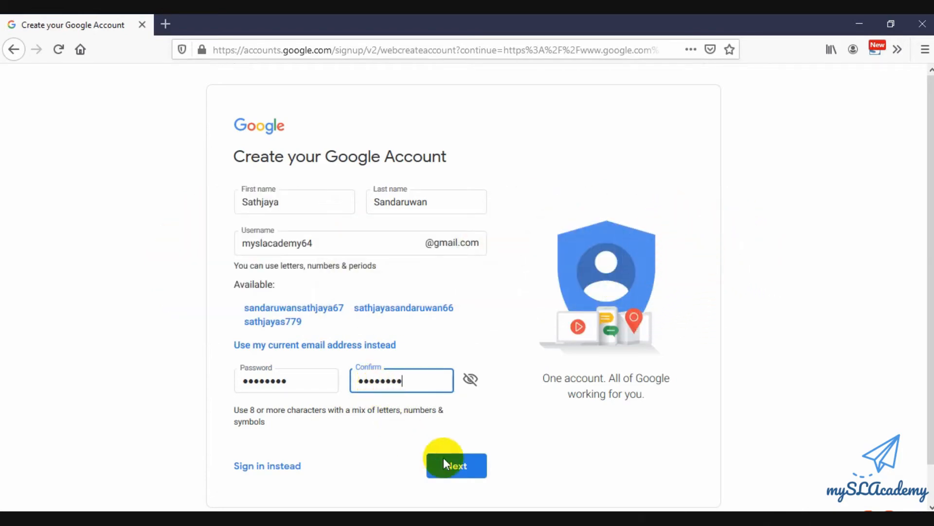
click(456, 466)
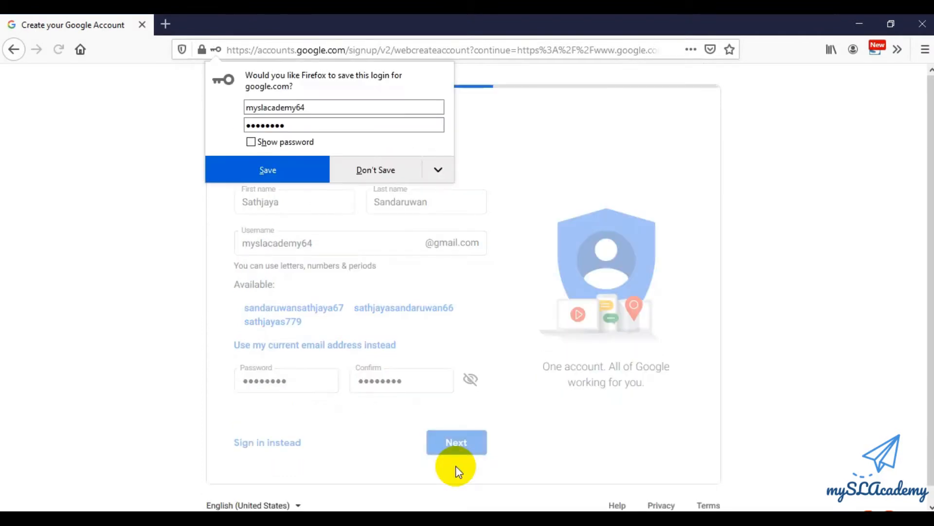
click(296, 174)
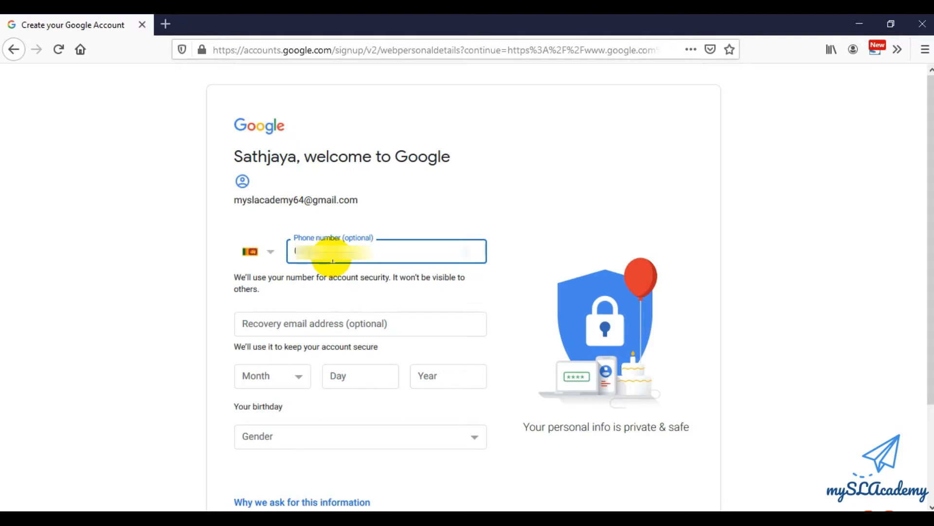
Step: Fill in the account holder's phone number and recovery email address
text(7••)
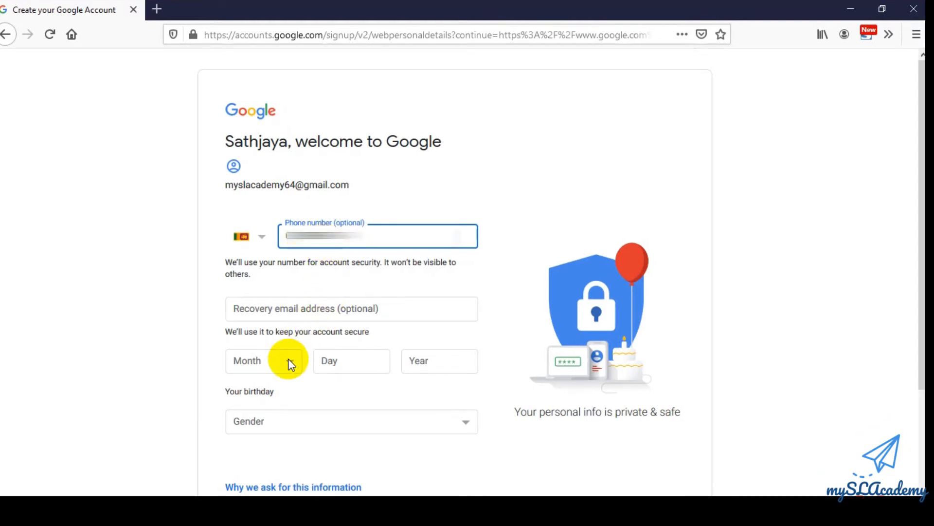
click(295, 308)
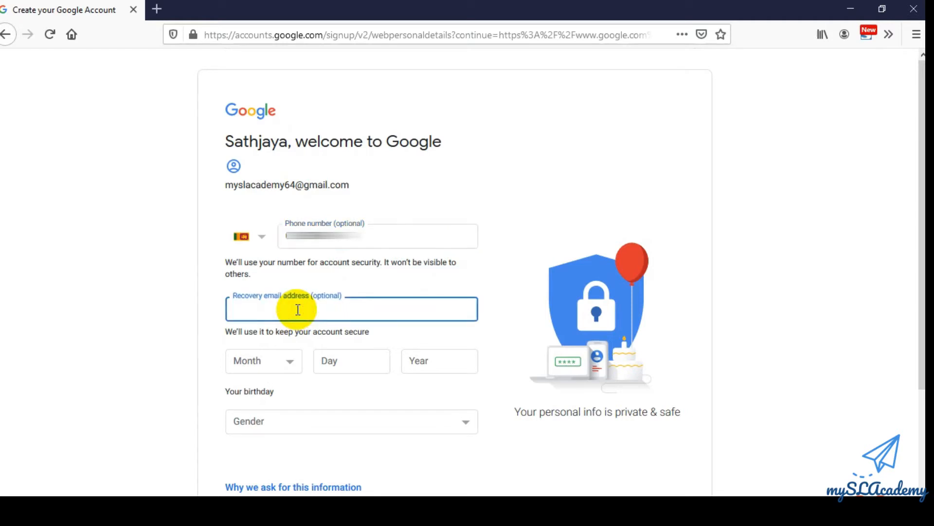
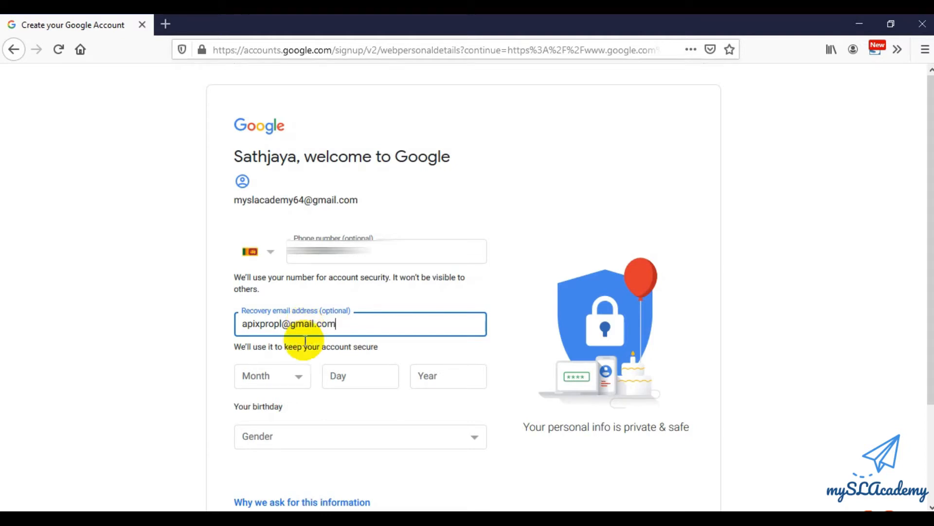
Step: Fill in the account holder's date of birth with month, day and year
click(300, 379)
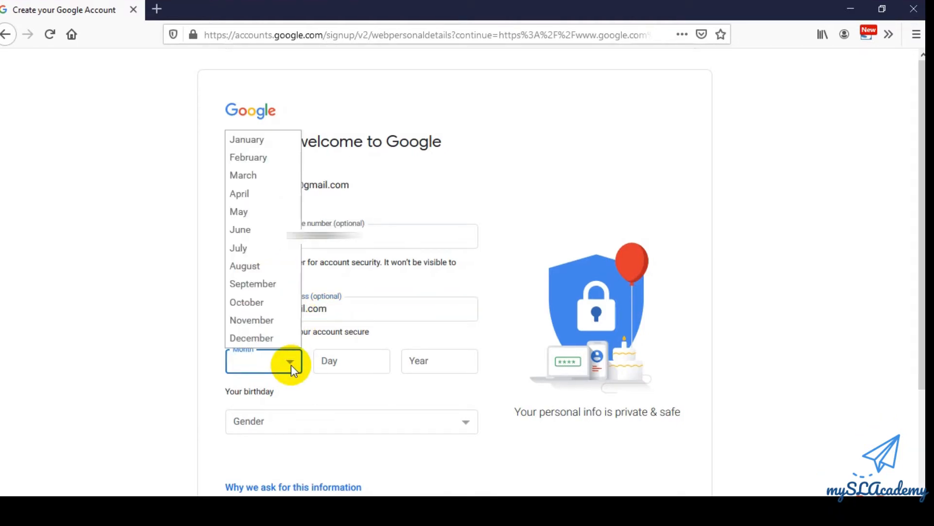
click(263, 266)
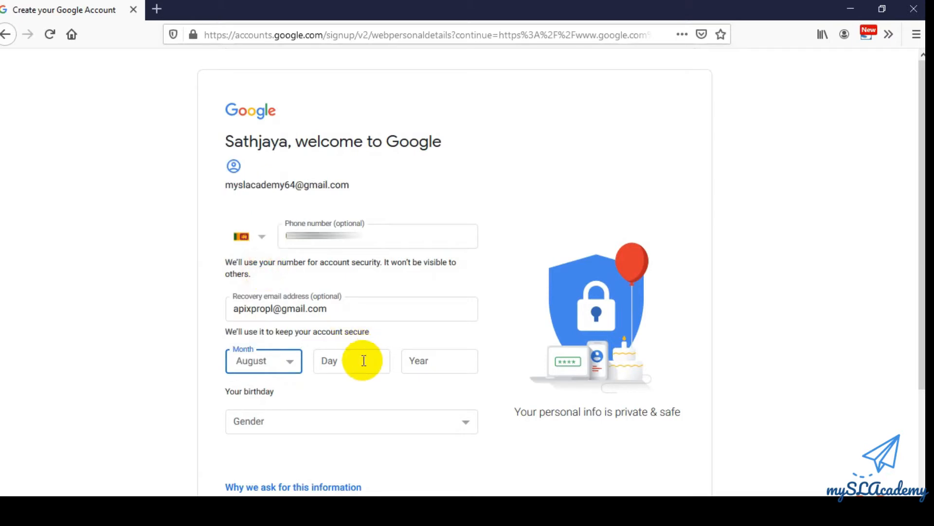
click(364, 360)
text(16)
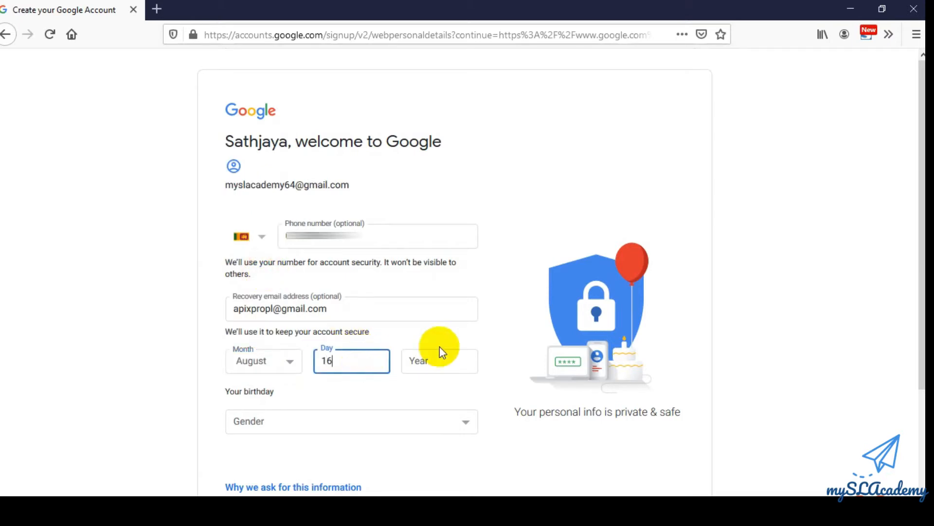
click(439, 361)
text(1997)
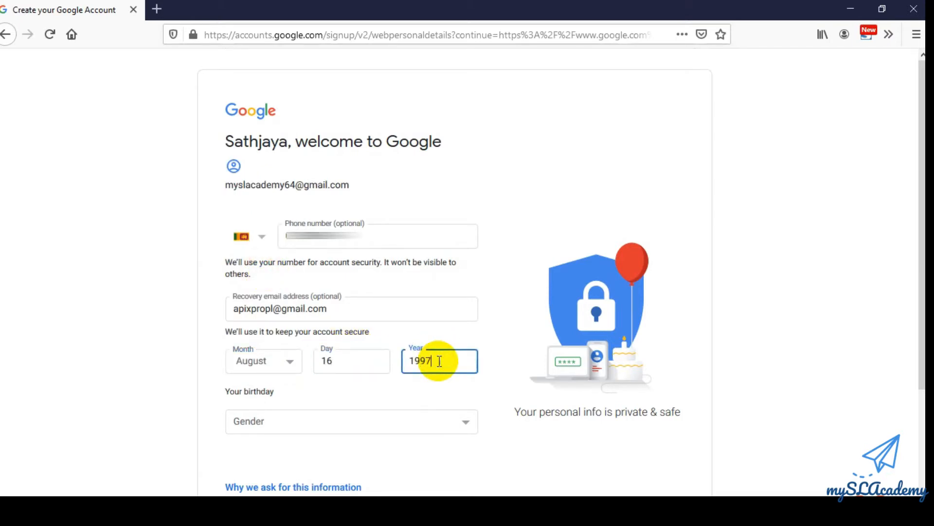
Step: Set the gender to Male and submit the personal details
click(408, 421)
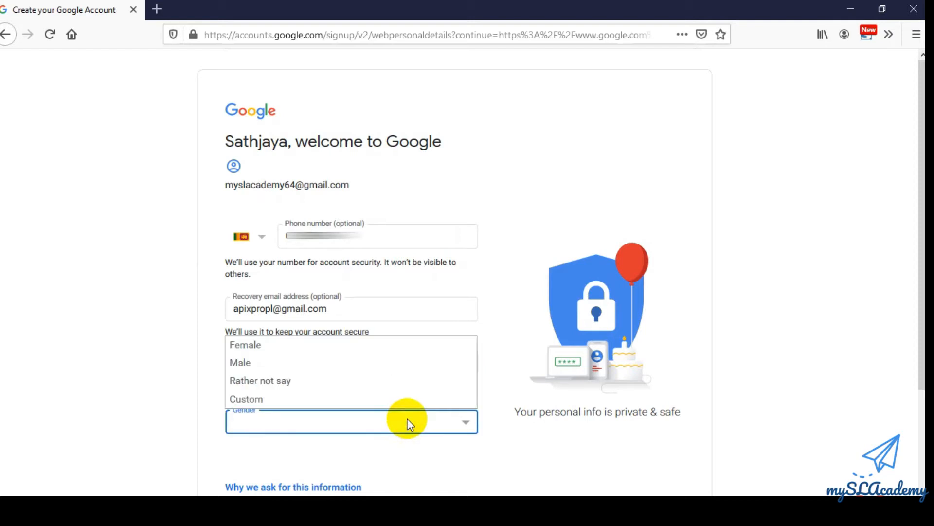
click(395, 359)
scroll(395, 360, down, 2)
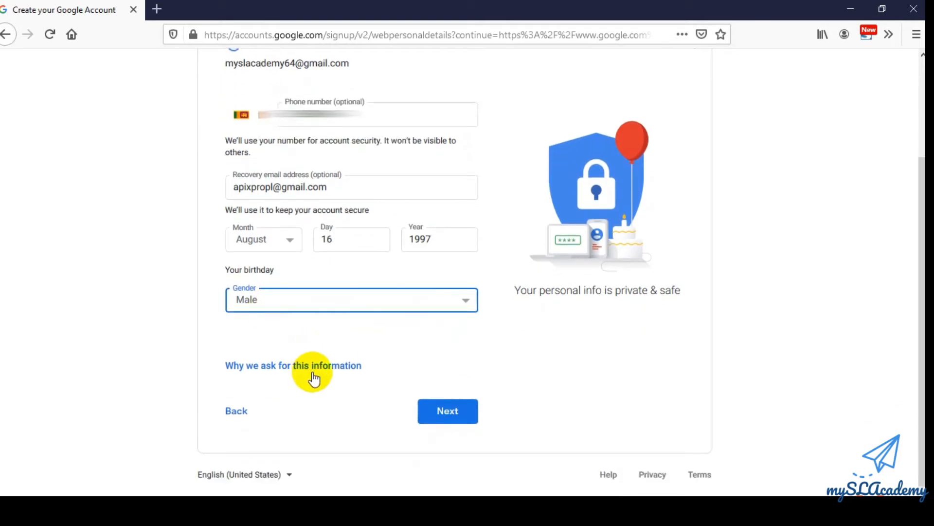
click(434, 418)
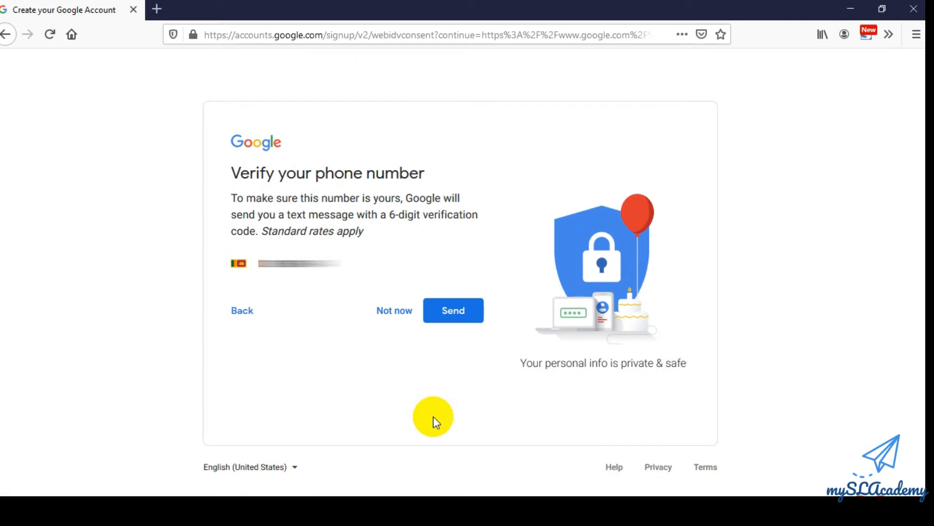
Step: Request the text message for phone verification, enter the received verification code and verify the number
click(453, 316)
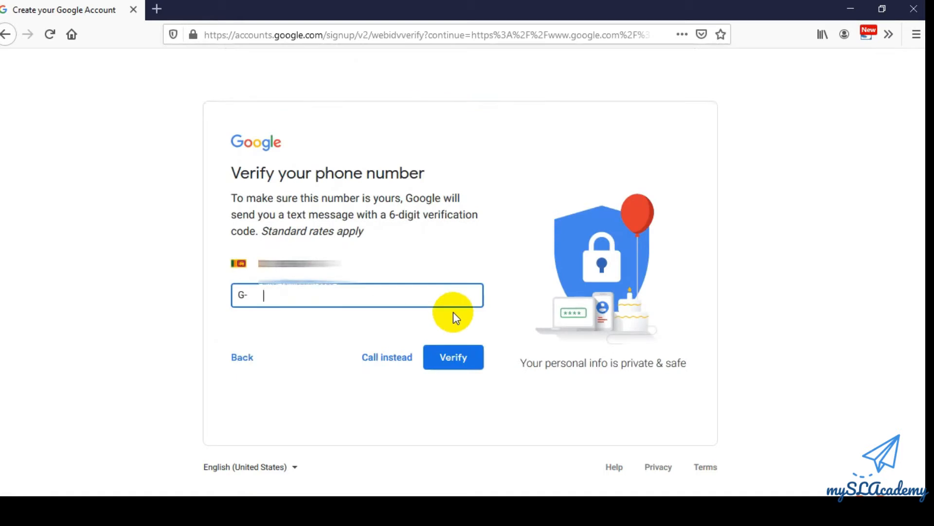
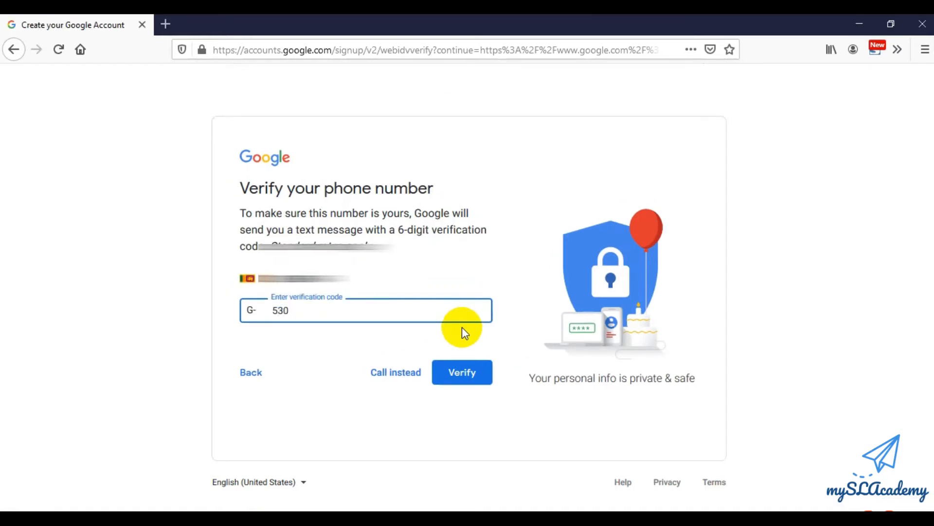
click(463, 375)
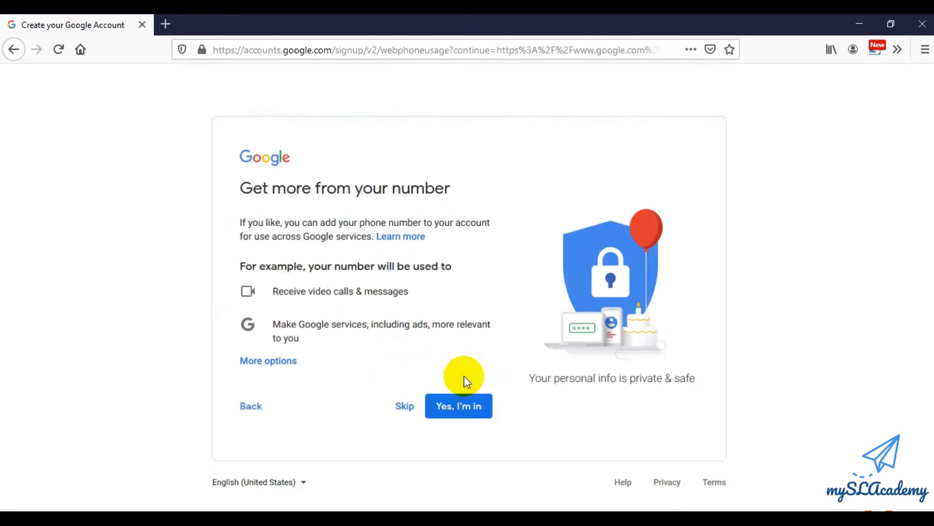
Step: Allow the phone number to be used across Google services and agree to the Privacy and Terms
click(475, 413)
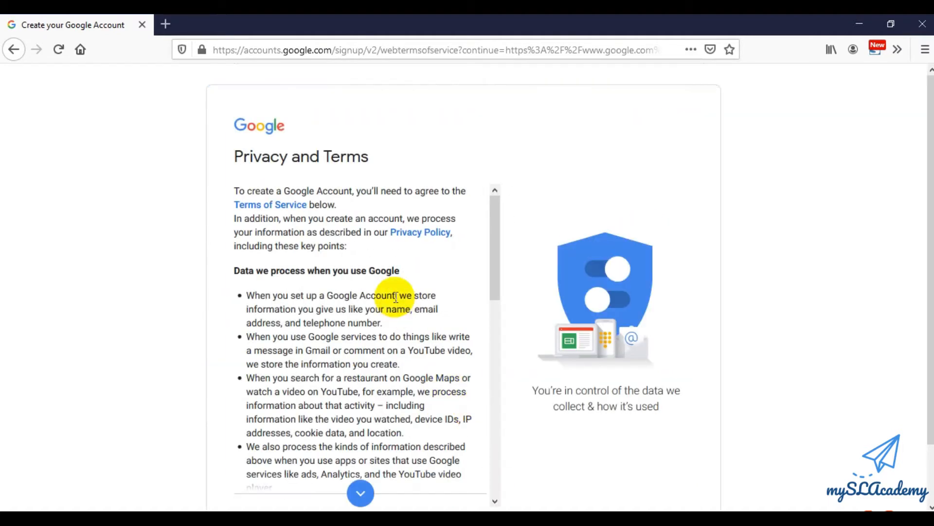
scroll(394, 296, down, 10)
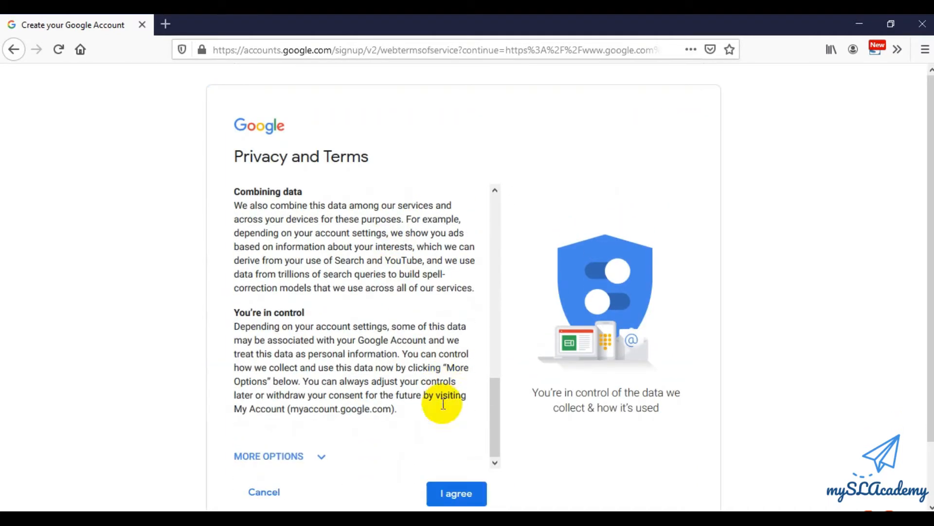
click(444, 486)
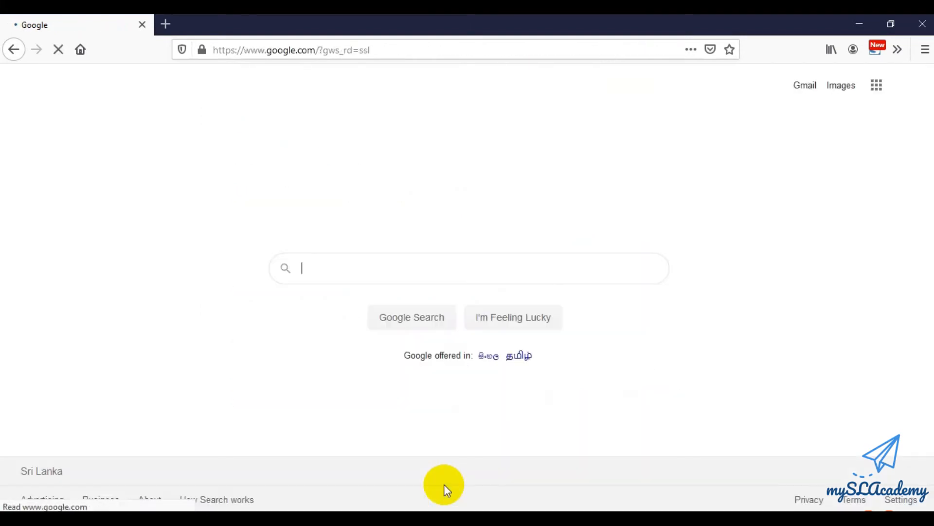
Step: Go to youtube.com in the current browser tab
click(380, 52)
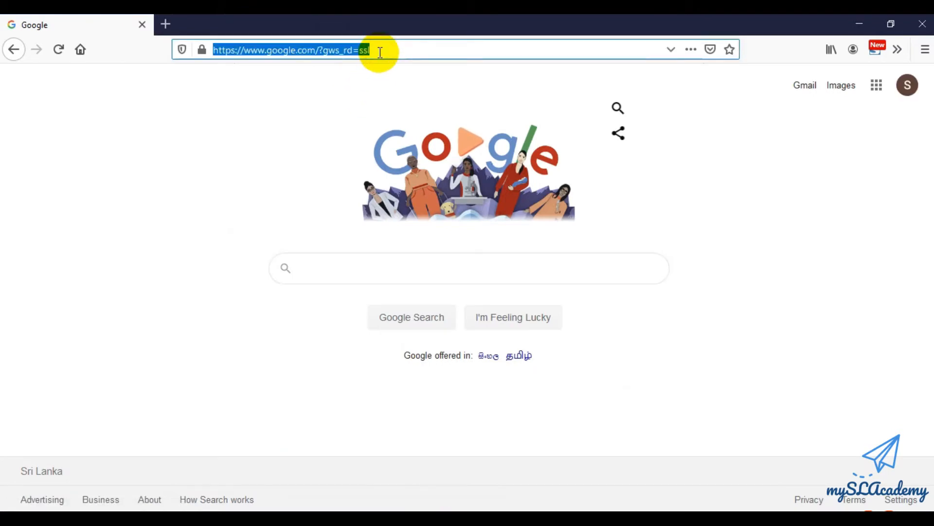
text(yout)
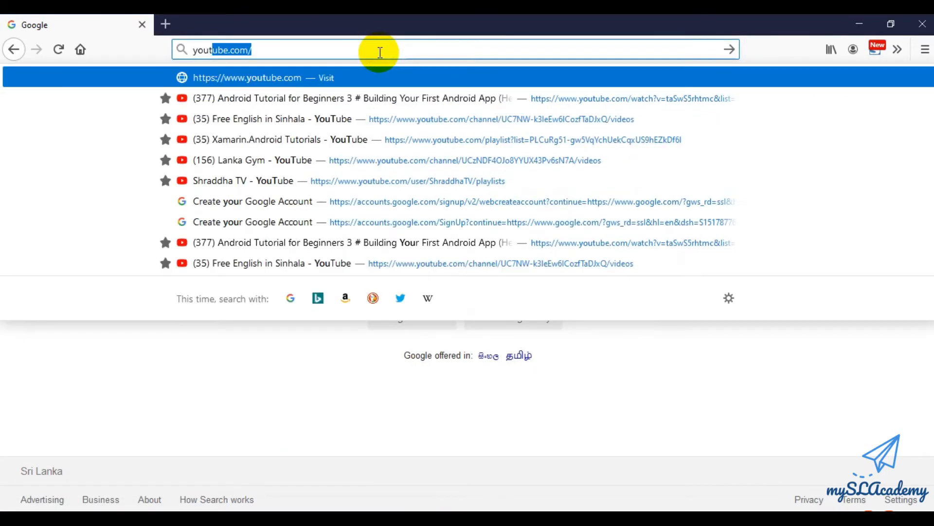
text(ube.com)
key(Return)
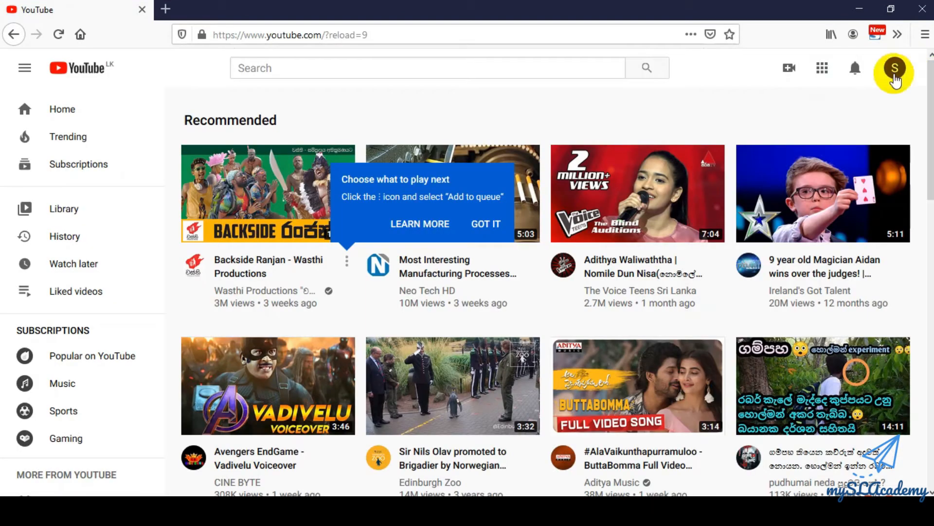
Step: Start creating a YouTube channel from the signed-in account and choose to use a custom name
click(895, 73)
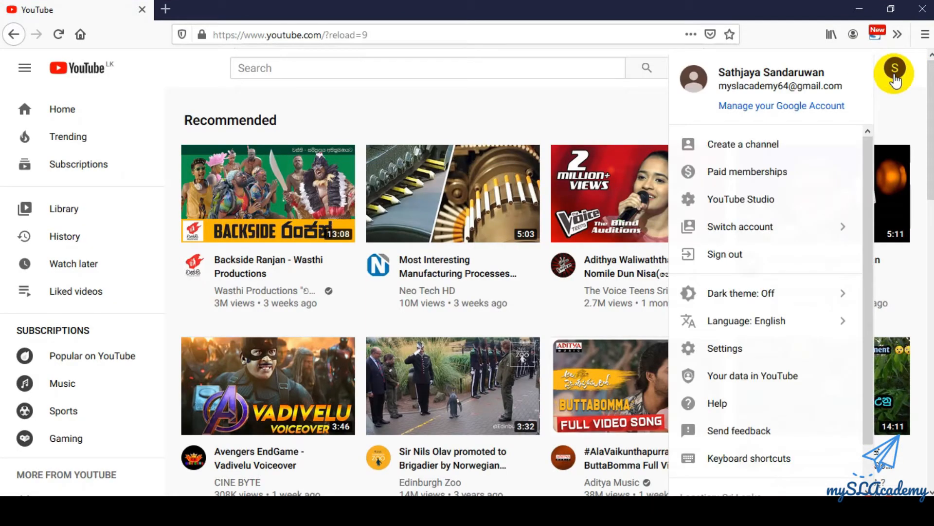
click(766, 146)
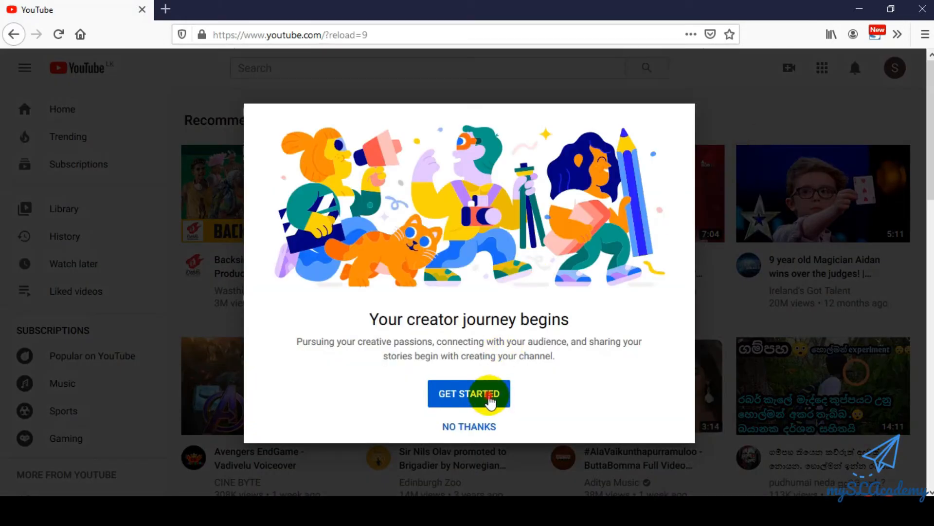
click(491, 402)
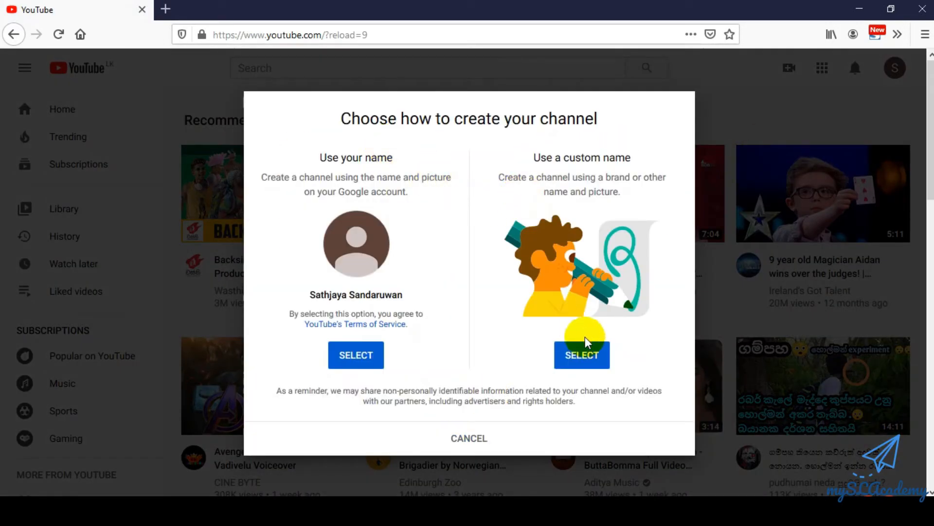
click(588, 358)
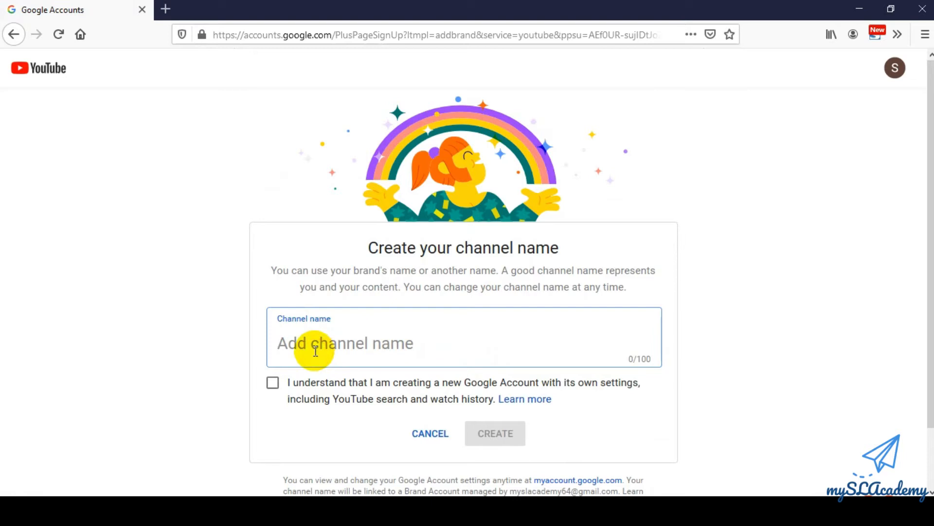
Step: Name the channel mySLAcademy, acknowledge that a new Google Account is being made, and create the channel
text(mySLAcademy)
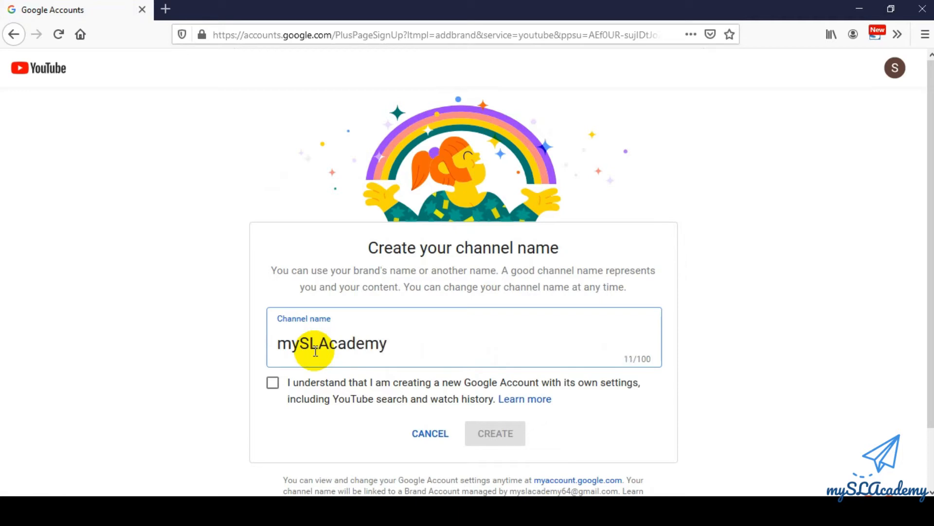
click(272, 383)
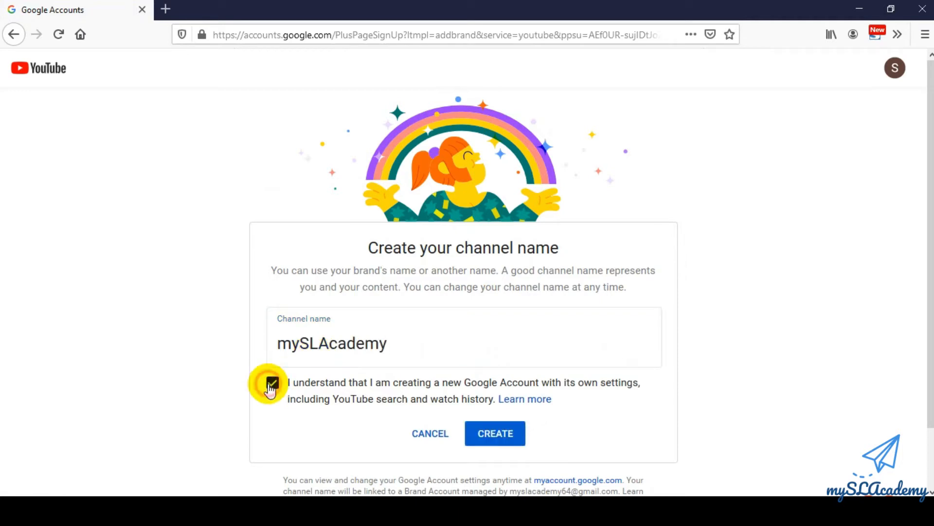
click(505, 437)
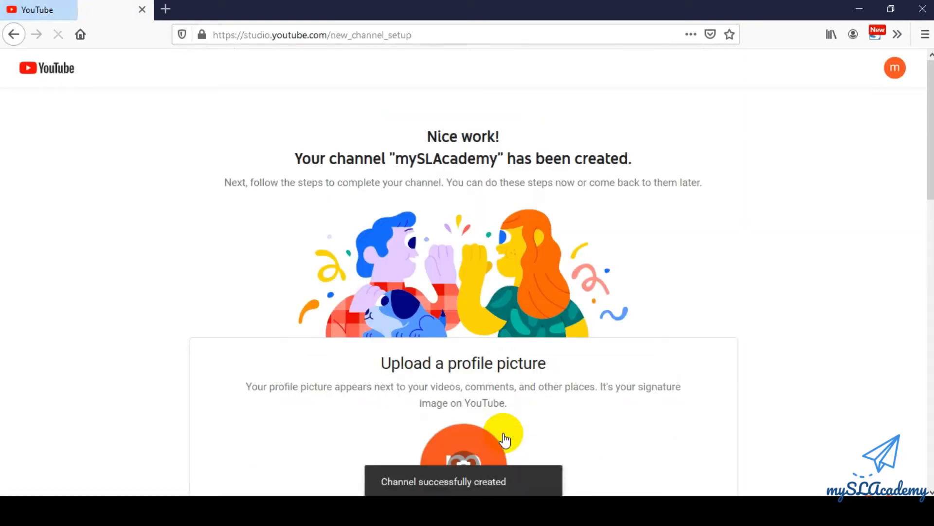
Step: Upload mySLAcademy.png from the Desktop as the channel's profile picture
scroll(508, 308, down, 3)
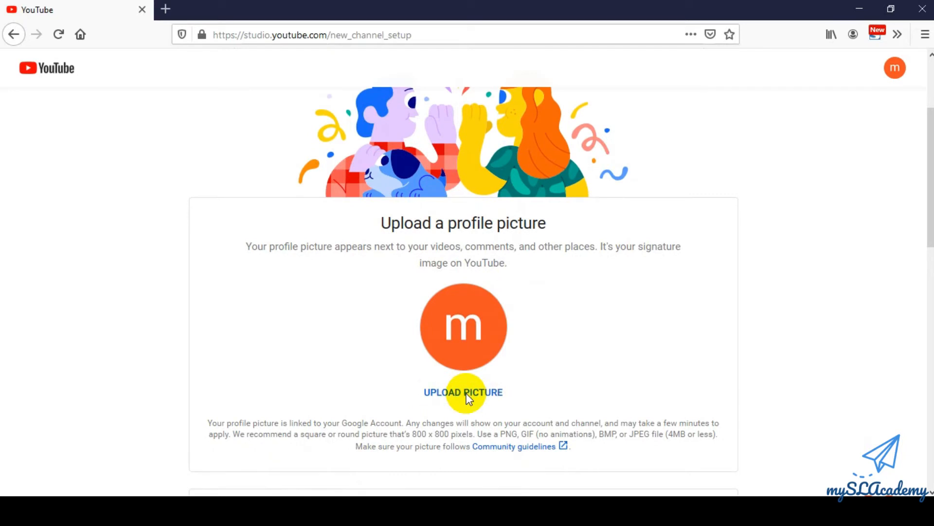
click(464, 391)
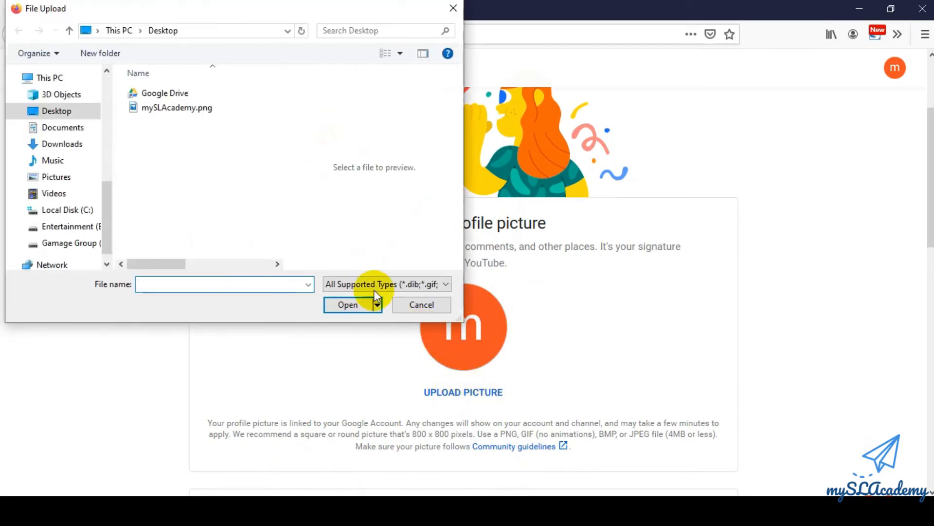
click(185, 108)
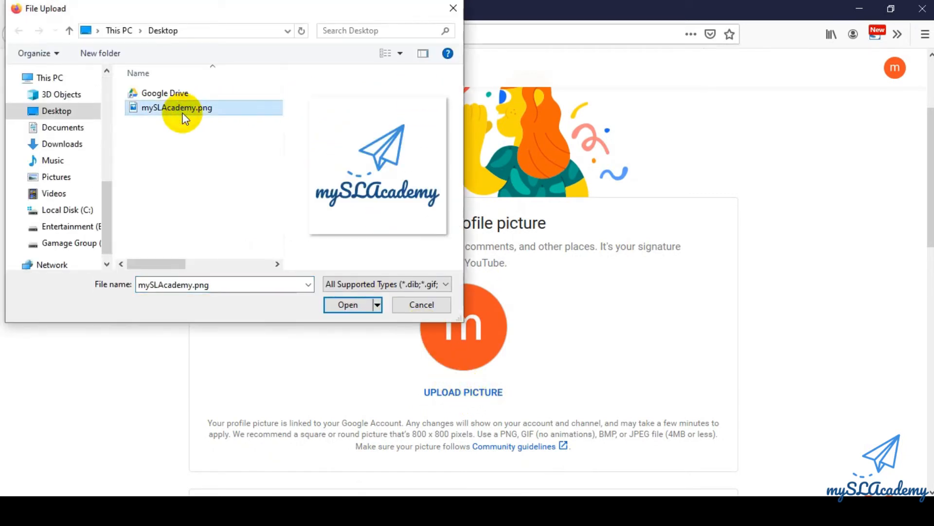
click(343, 305)
Step: Fill in the channel description that tells viewers about the channel
scroll(513, 367, down, 3)
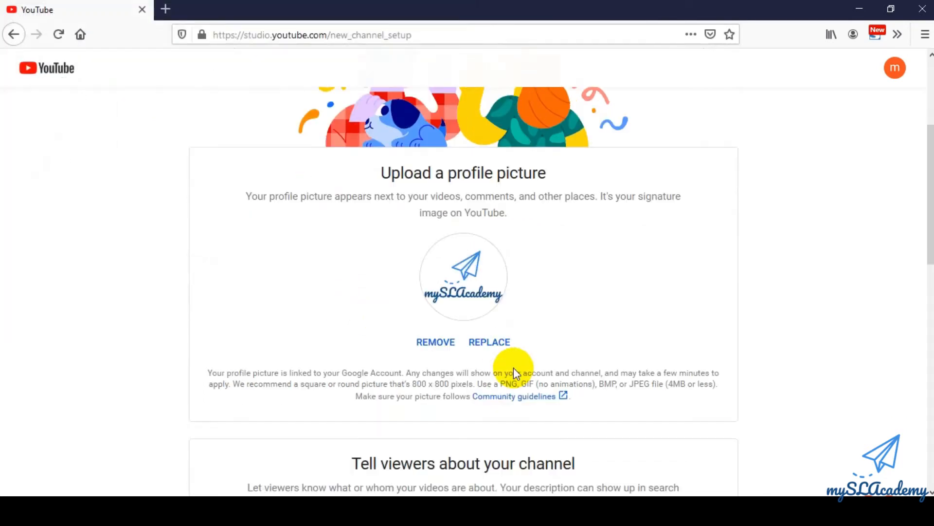
scroll(513, 367, down, 3)
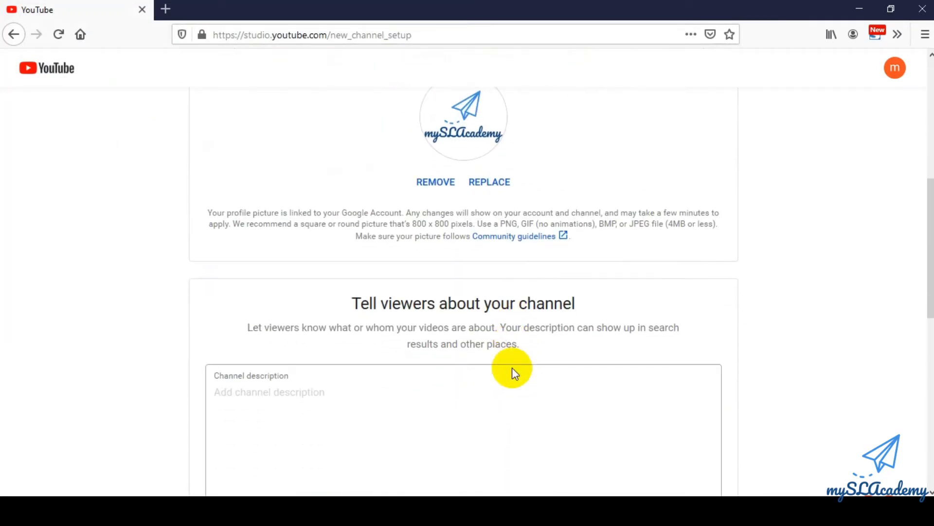
scroll(477, 365, down, 1)
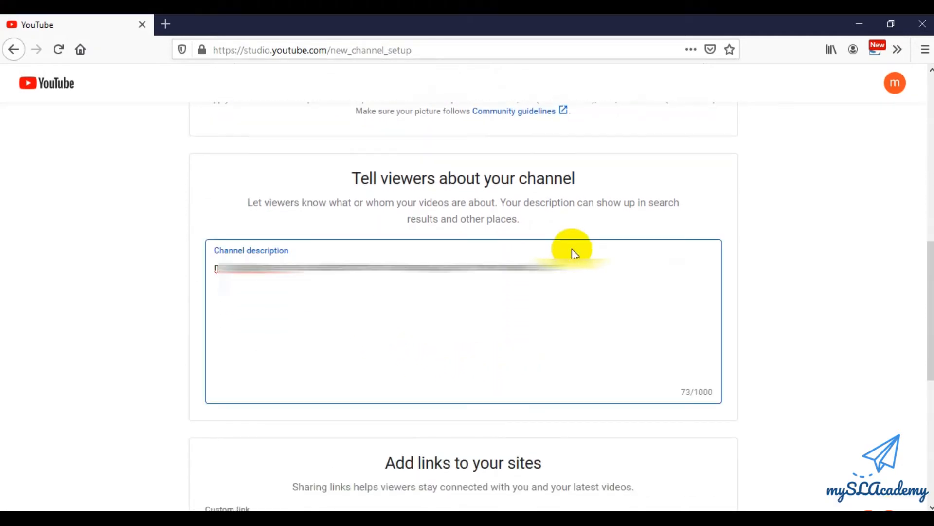
Step: Add a custom link titled mySLAcademy with the URL myslacademy.blogspot.com
scroll(553, 312, down, 1)
scroll(553, 312, down, 4)
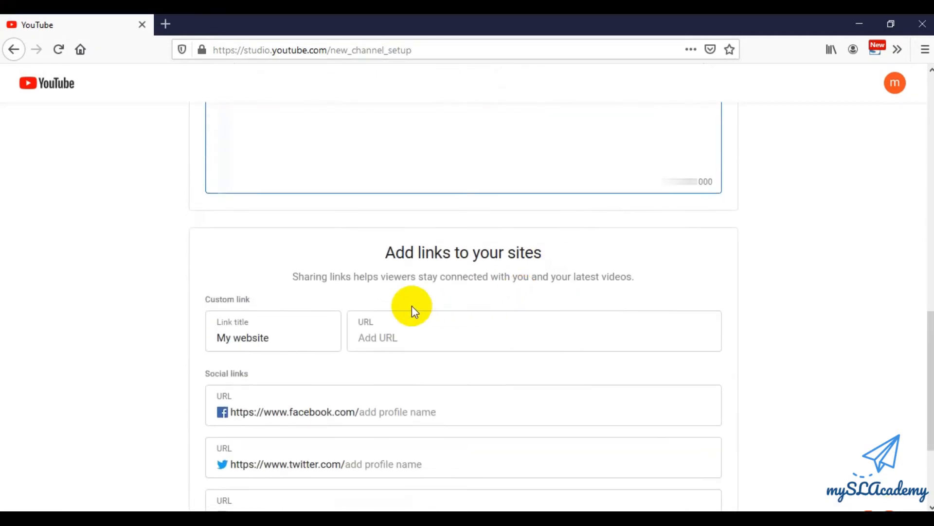
scroll(411, 306, down, 2)
click(258, 273)
text(mySLAcademy)
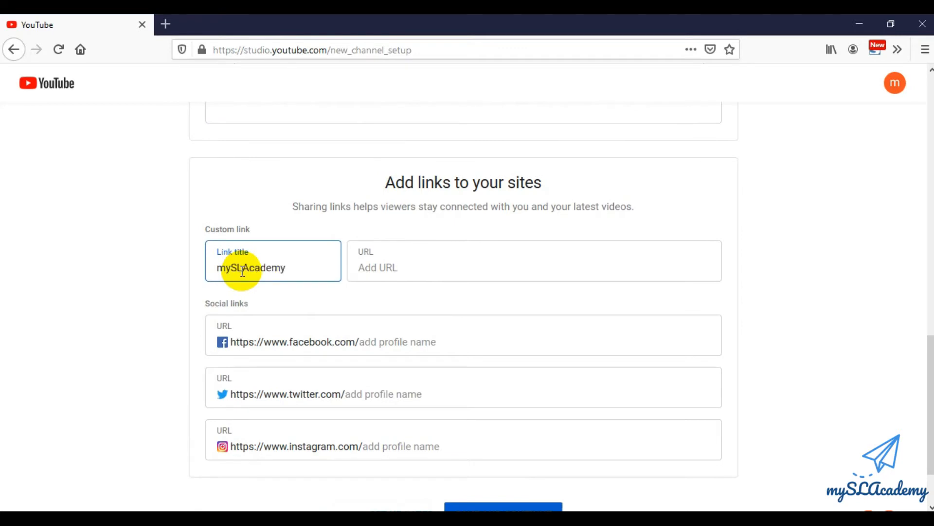
click(409, 268)
text(myslacademy.blogspot.com)
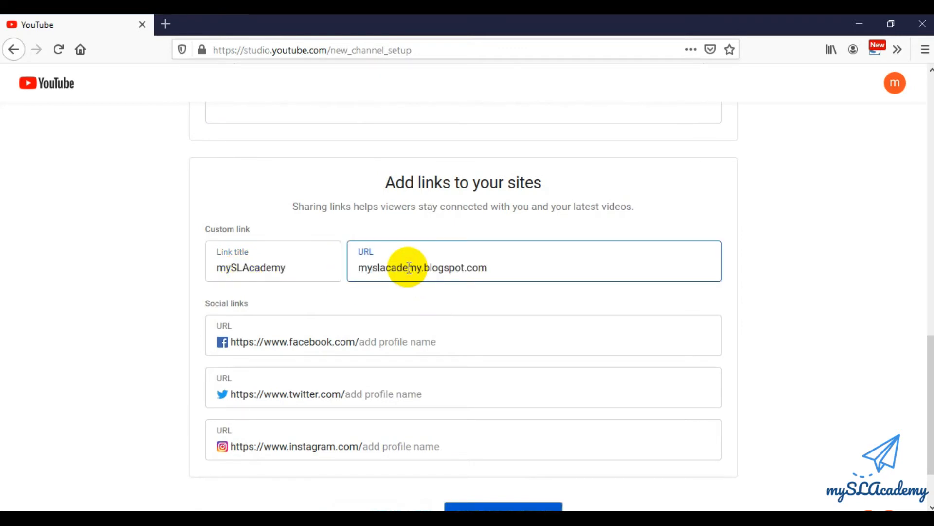
Step: Set the Facebook, Twitter and Instagram profile names to myslacademy, and save the channel setup
scroll(392, 294, down, 2)
click(394, 272)
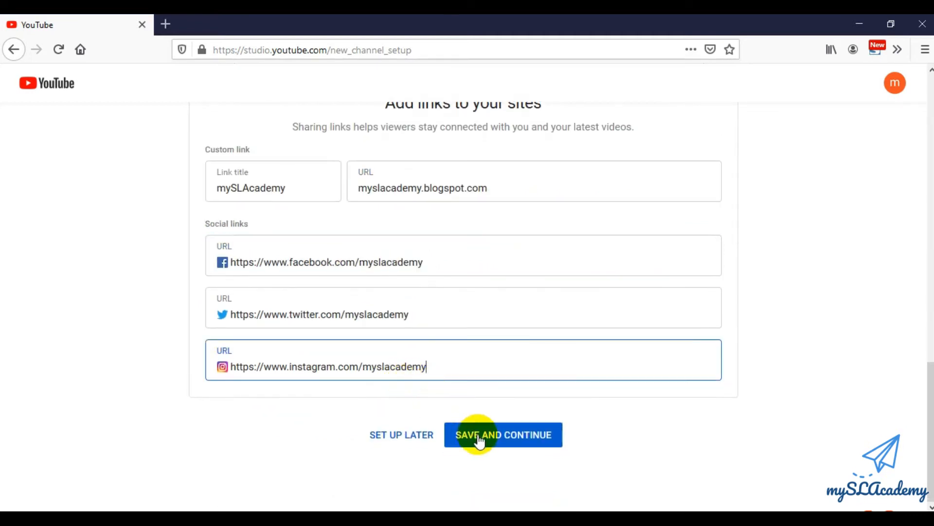
click(526, 441)
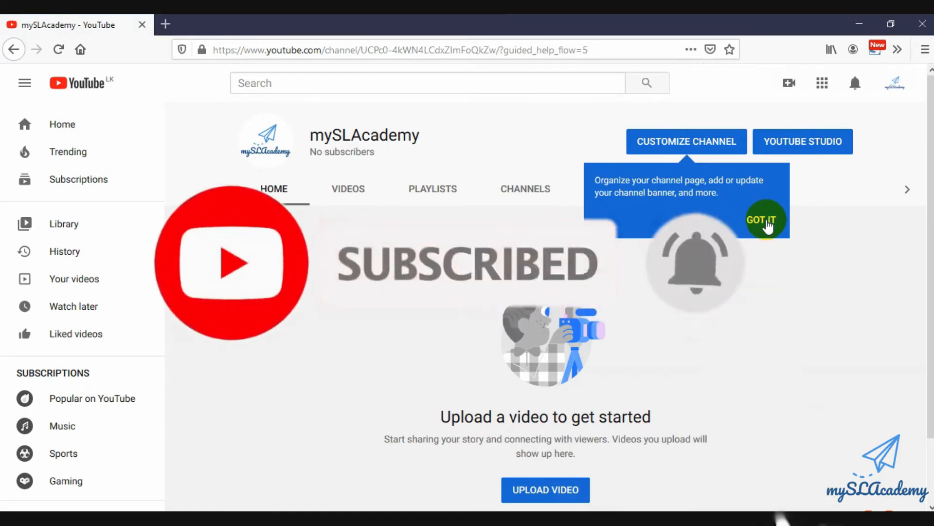
Step: Customize the channel by uploading the Youtube WallArt image from the Desktop and applying it as the channel art
click(768, 225)
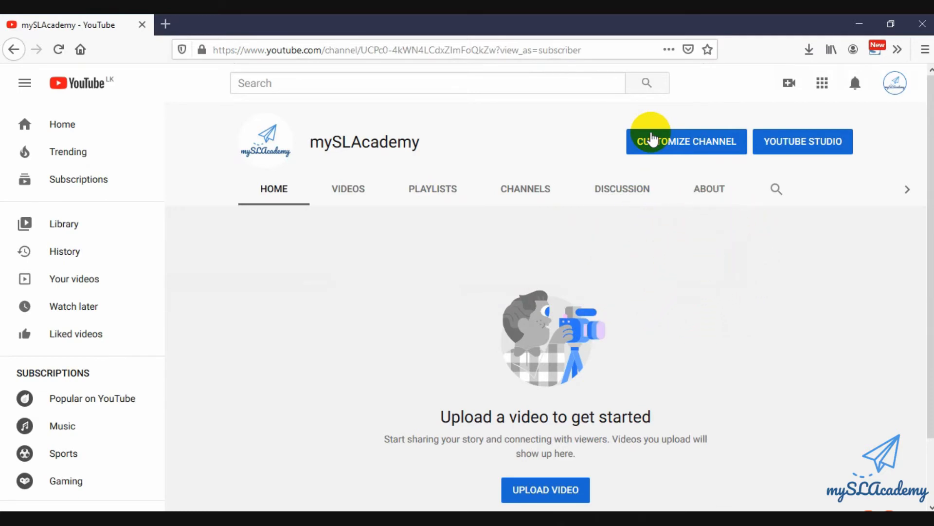
click(652, 140)
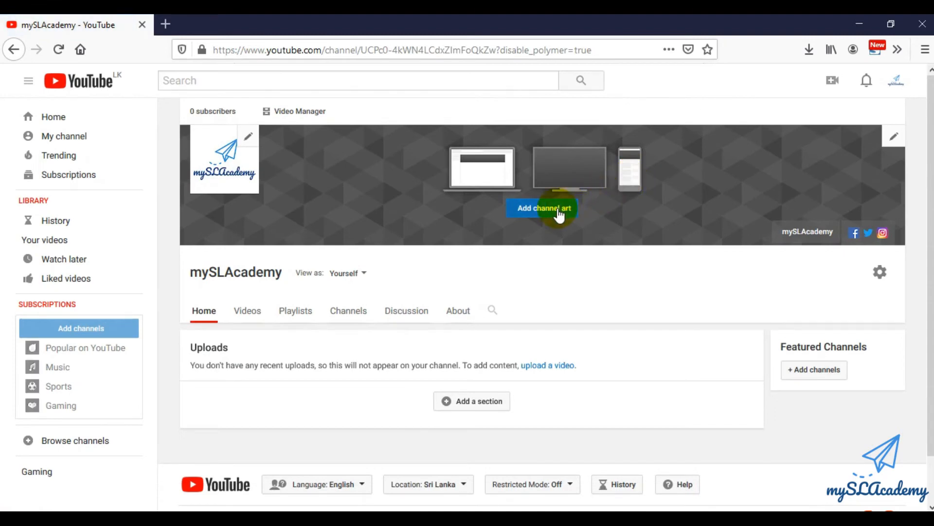
click(559, 210)
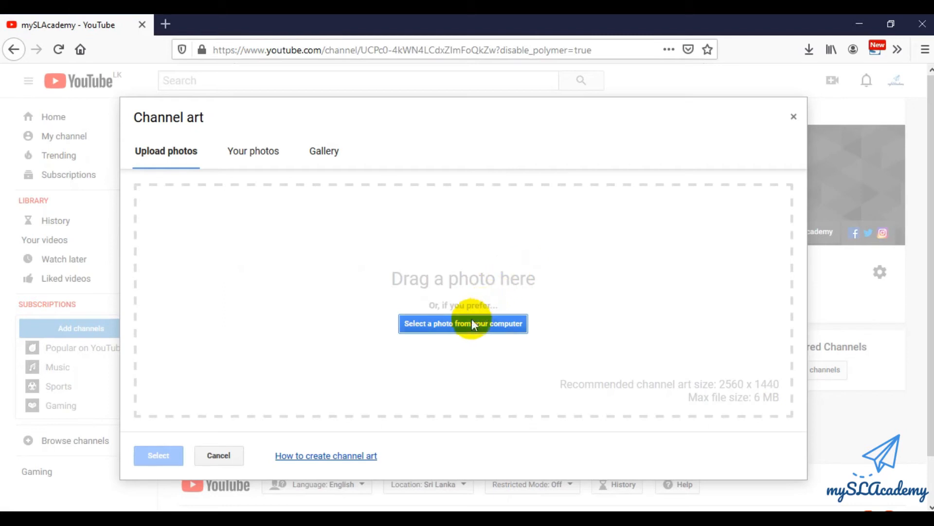
click(465, 326)
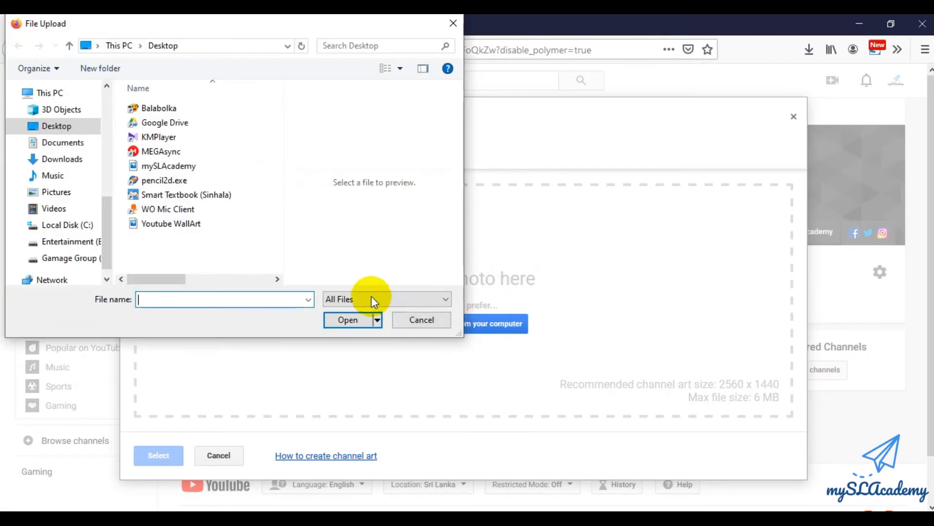
click(154, 225)
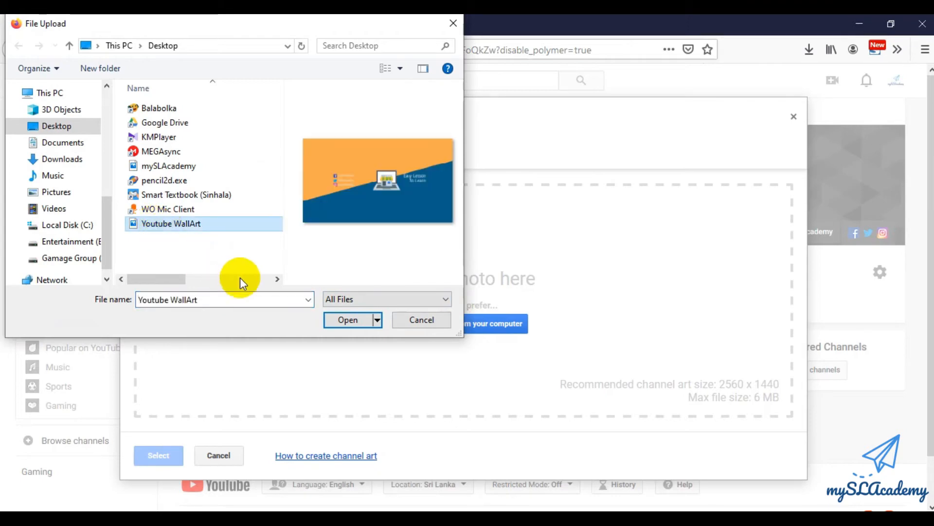
click(366, 325)
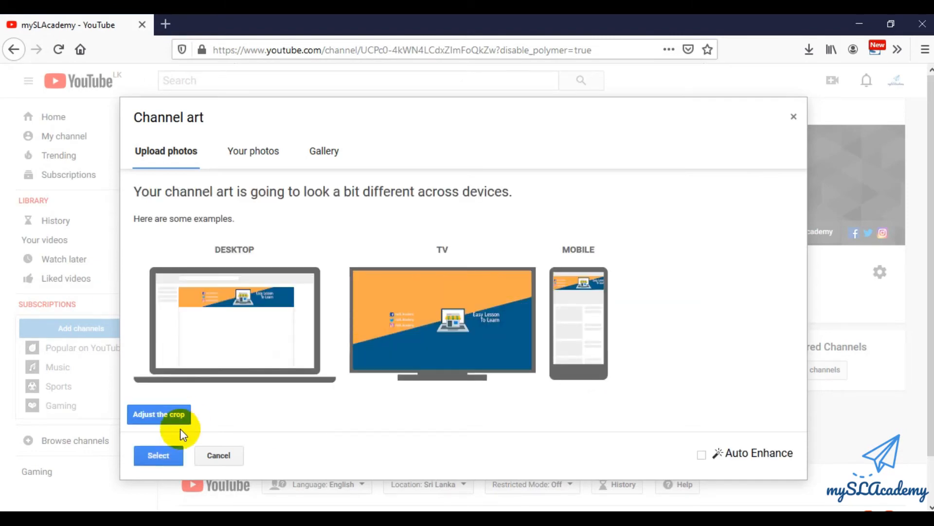
click(158, 457)
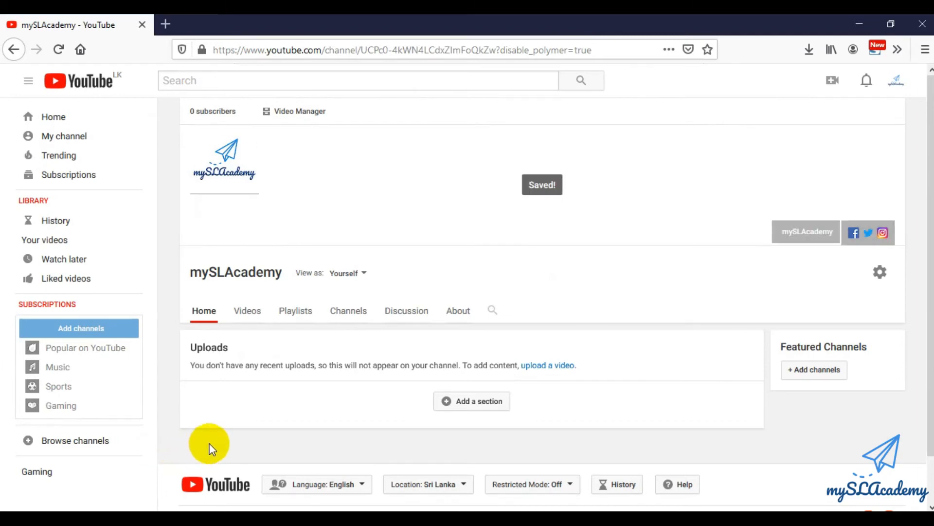
Step: Create a public playlist titled Learn Korean on the channel
click(305, 319)
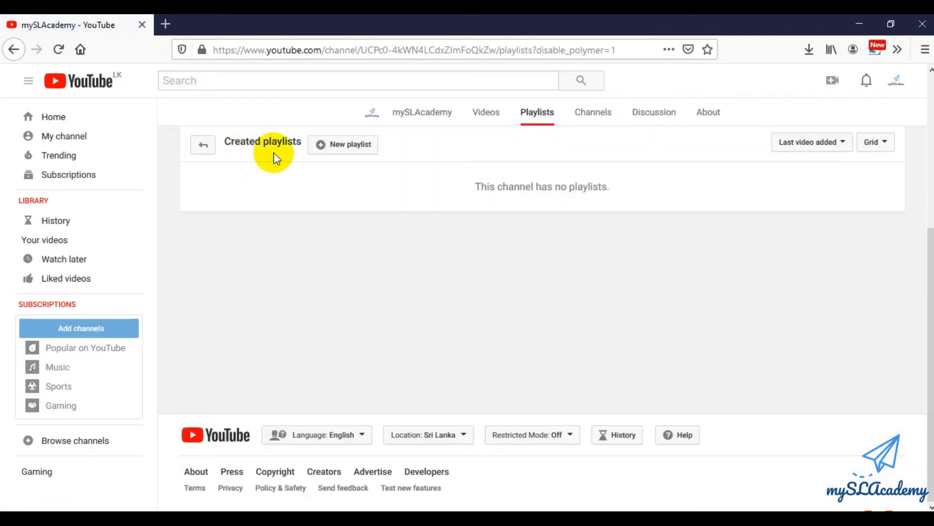
click(361, 155)
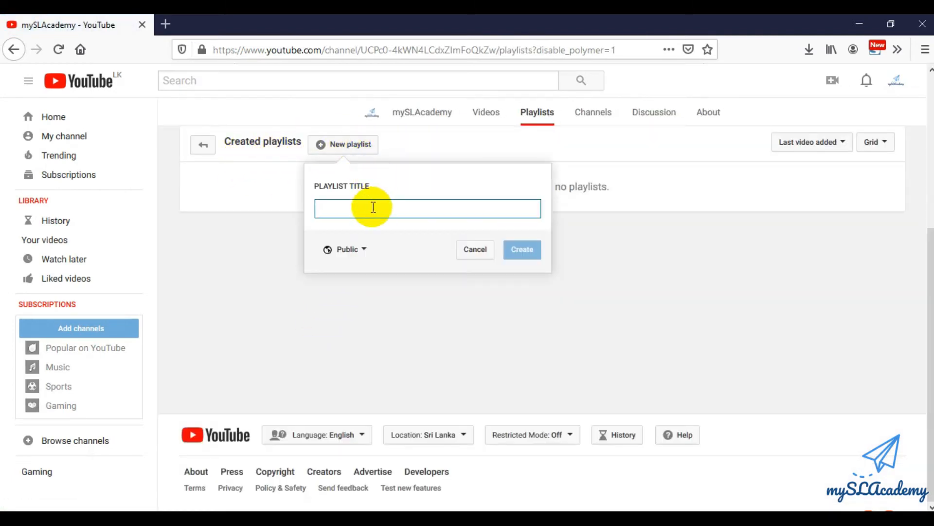
text(Learn Korean)
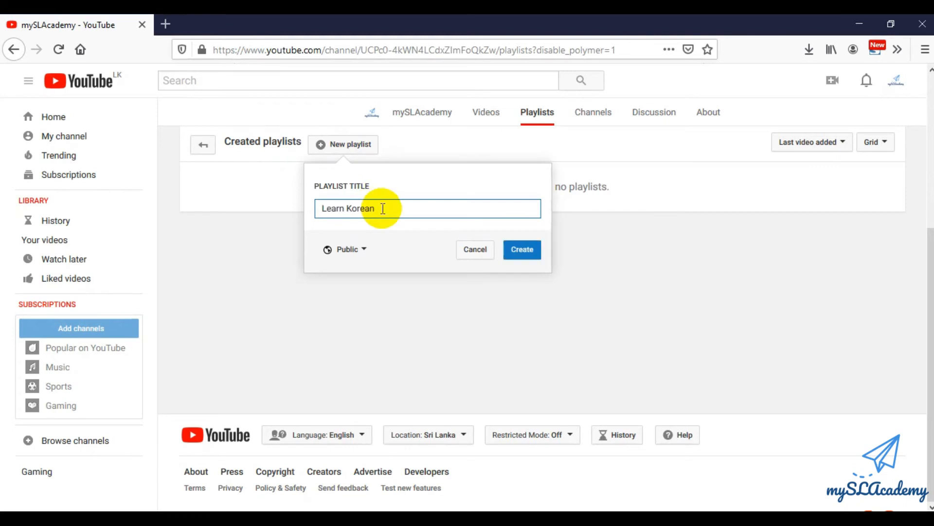
click(532, 254)
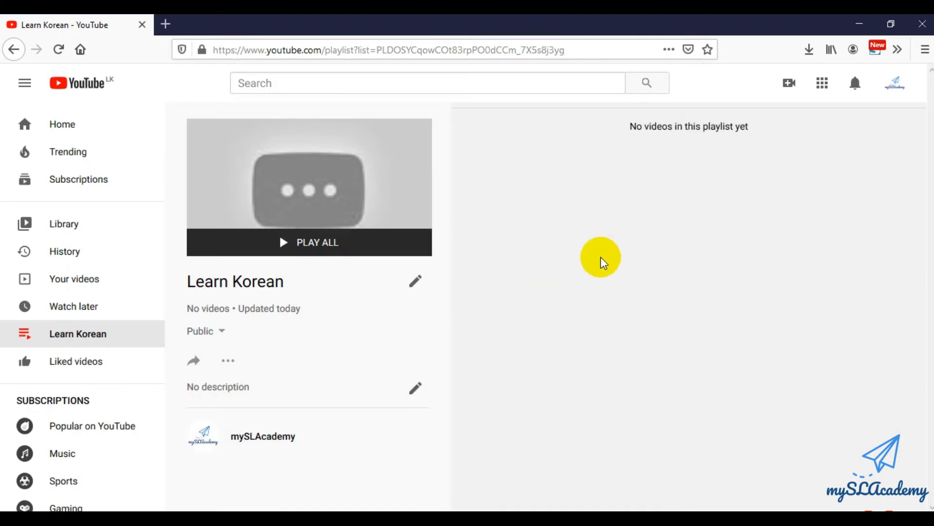
Step: Go back to the channel page and upload the 1.Introduction video file from the Video folder
click(896, 86)
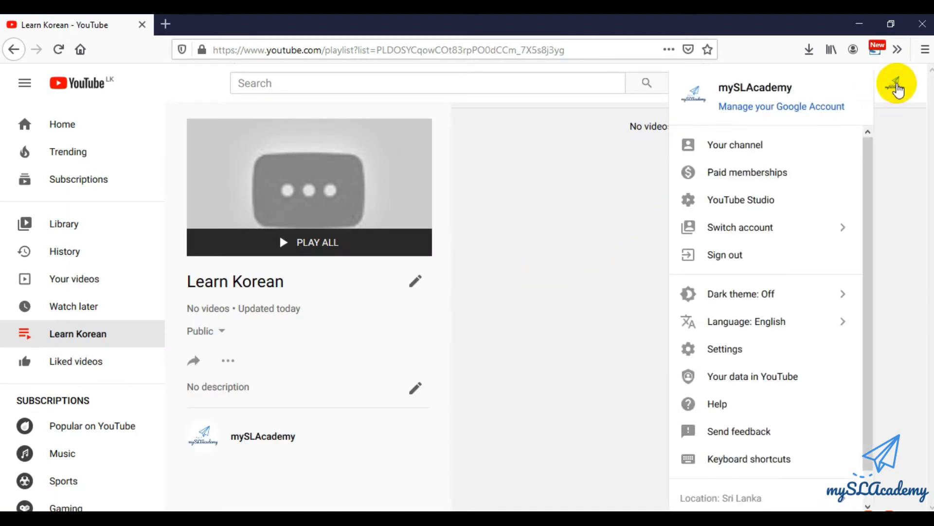
click(795, 146)
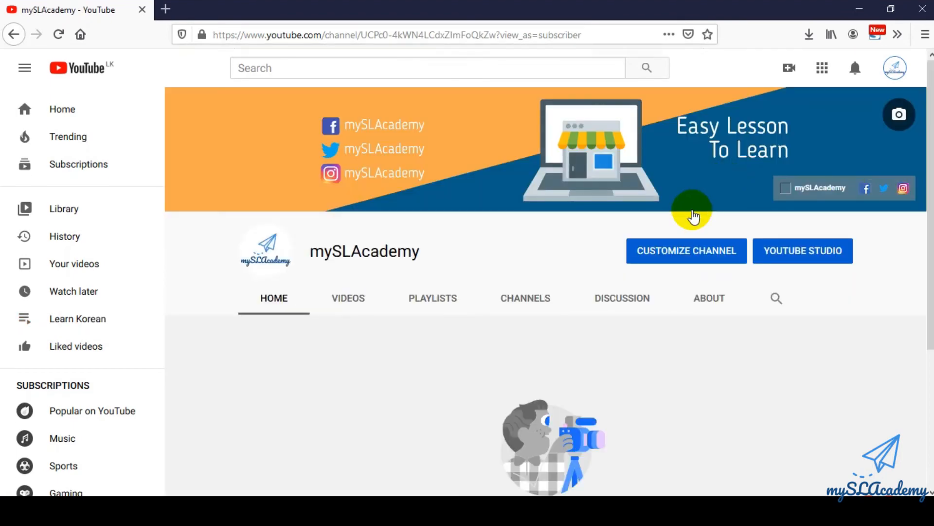
scroll(527, 316, down, 3)
scroll(529, 318, down, 1)
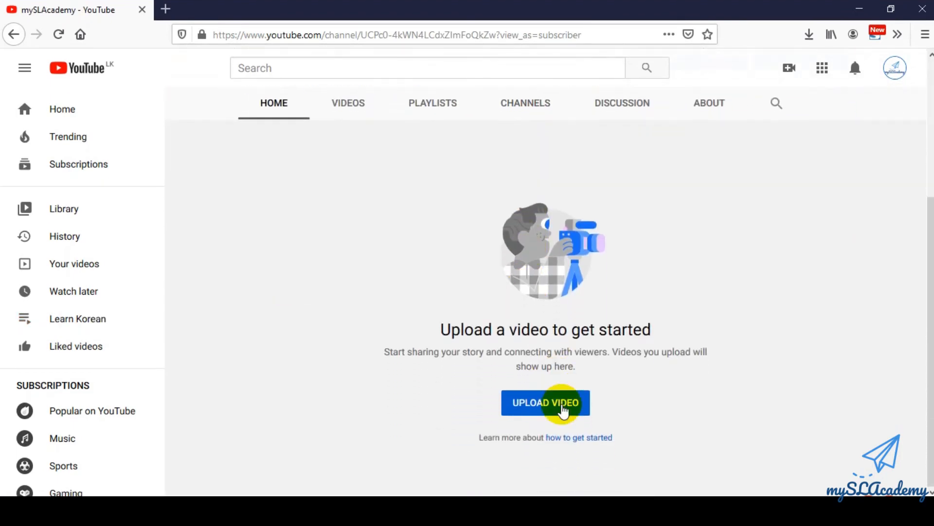
click(563, 410)
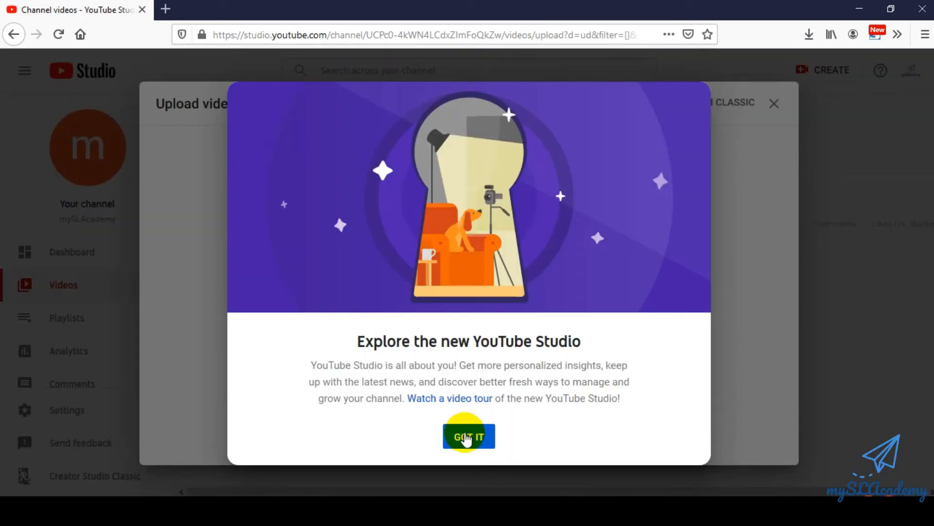
click(466, 433)
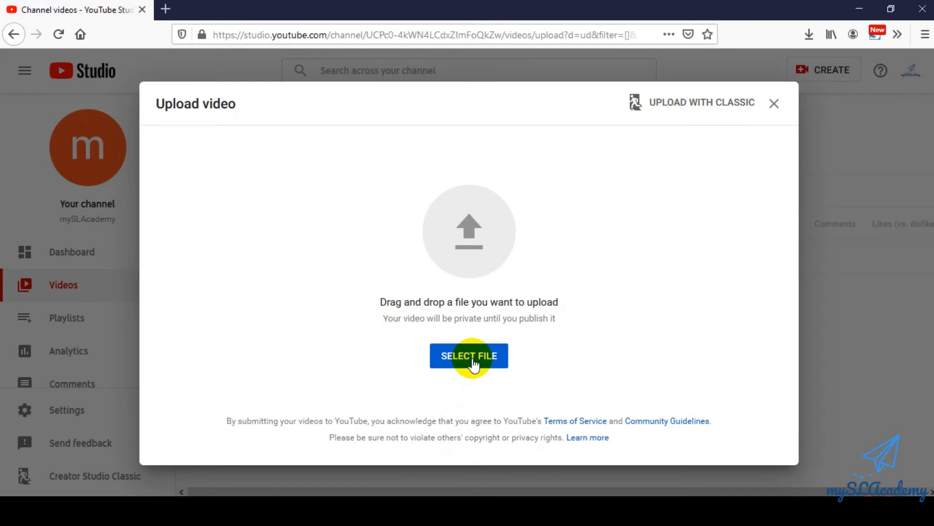
click(472, 364)
click(169, 140)
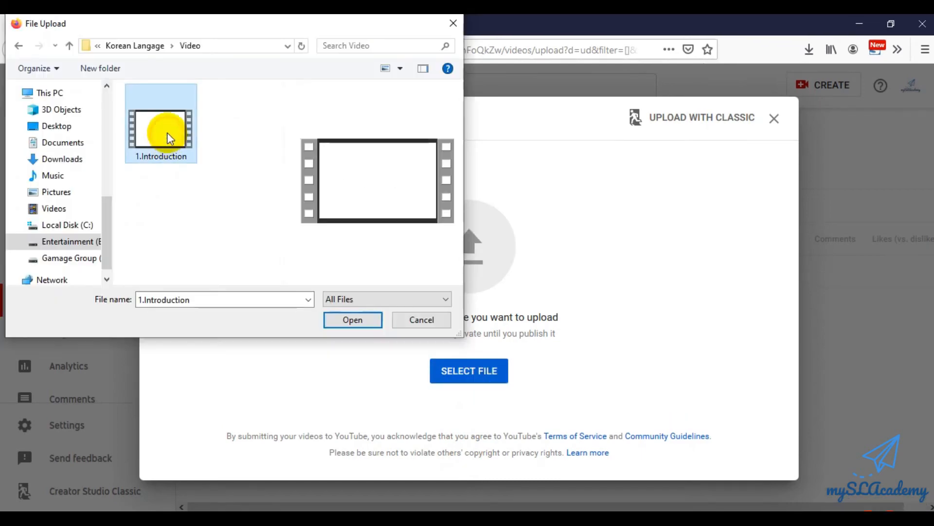
click(352, 321)
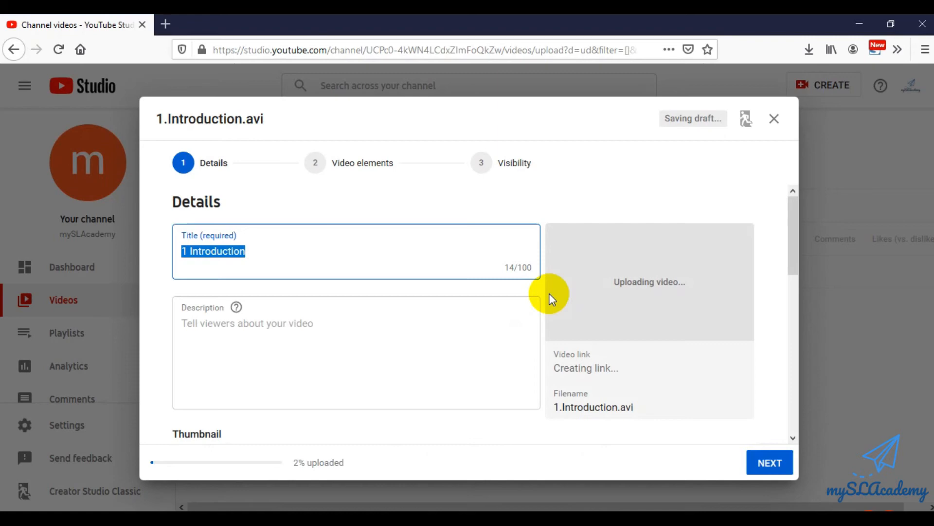
Step: Keep the title 1 Introduction and fill in the description that tells viewers about the video
click(256, 246)
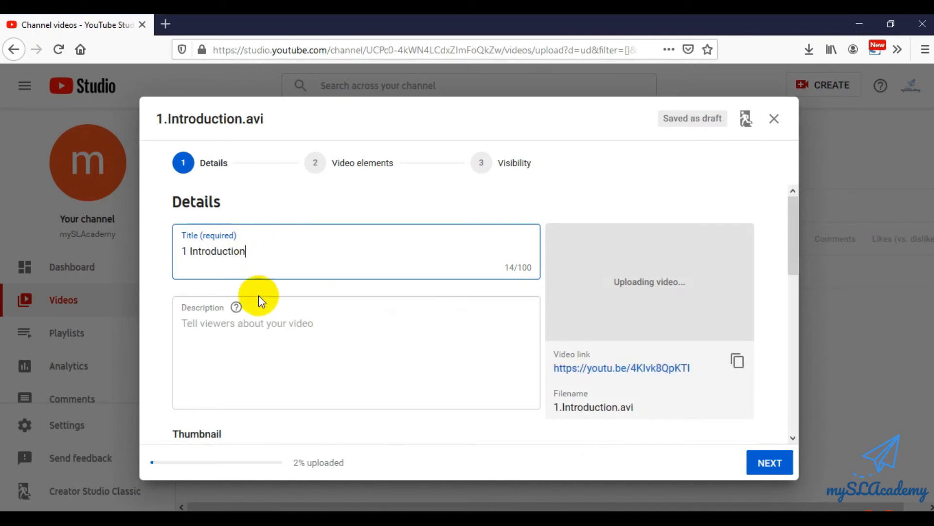
click(219, 338)
key(ctrl+v)
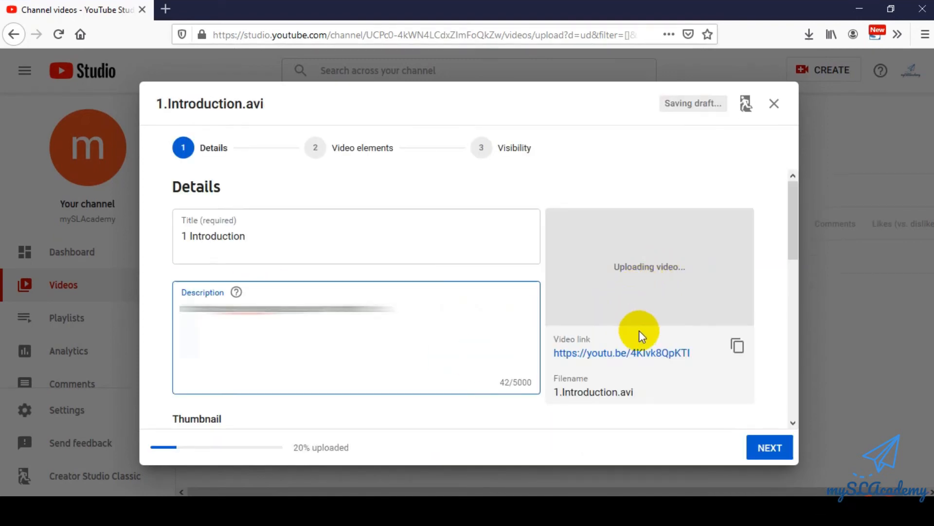
Step: Choose the suggested thumbnail with the Korean flag and photo collage for the video
scroll(618, 308, down, 2)
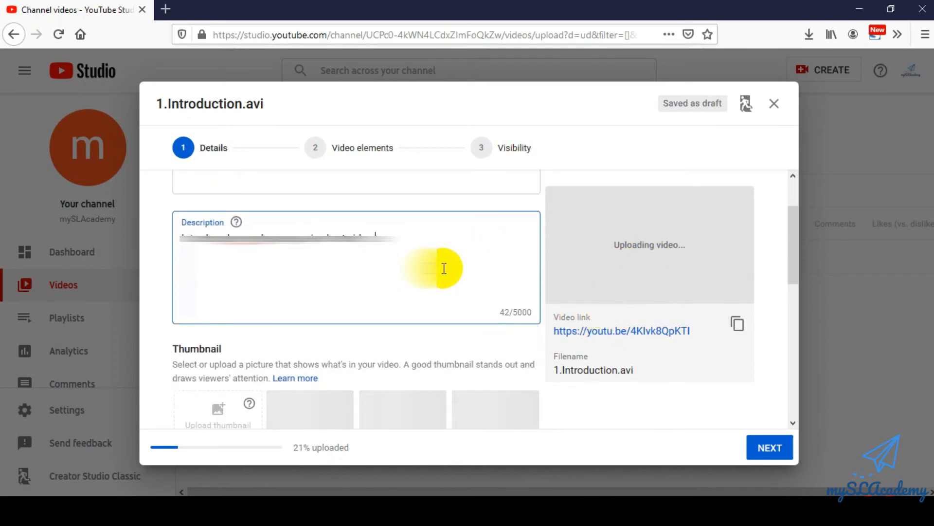
scroll(365, 283, down, 2)
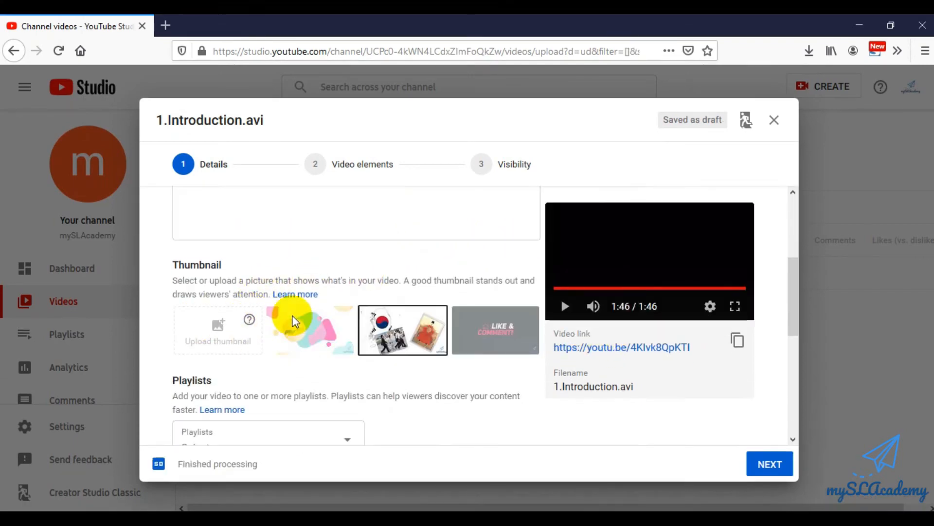
click(413, 333)
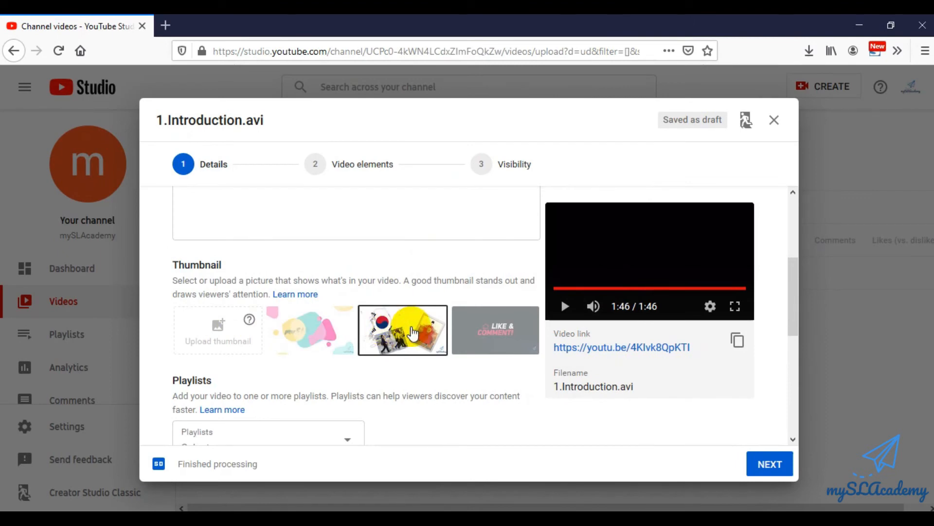
Step: Add the video to the Learn Korean playlist
scroll(314, 318, down, 4)
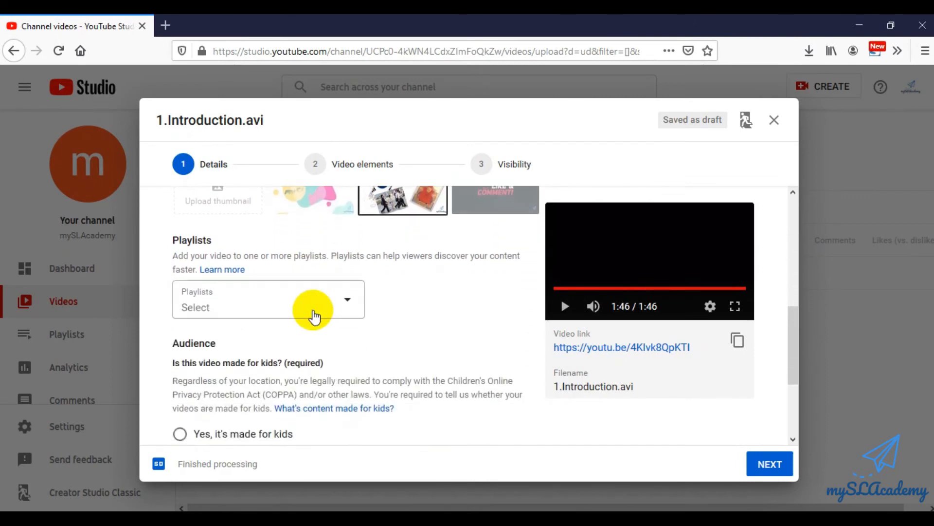
click(314, 312)
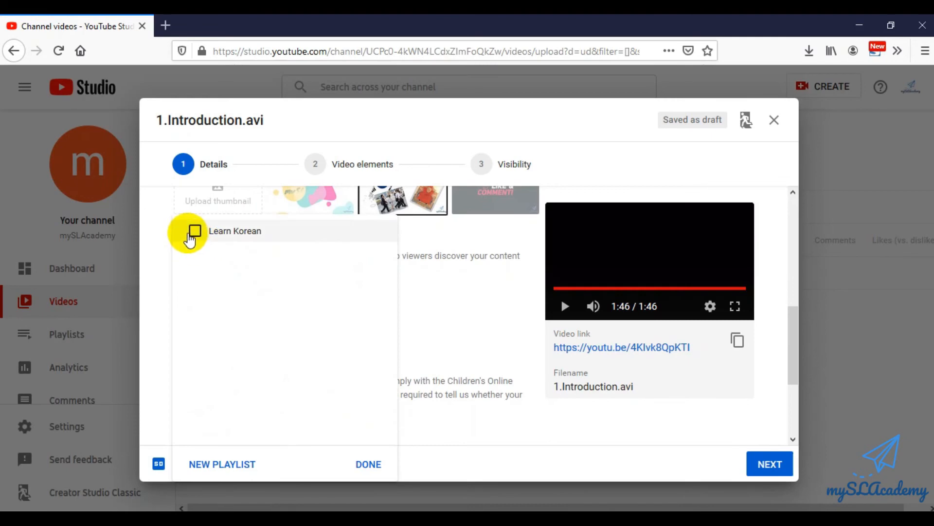
click(194, 231)
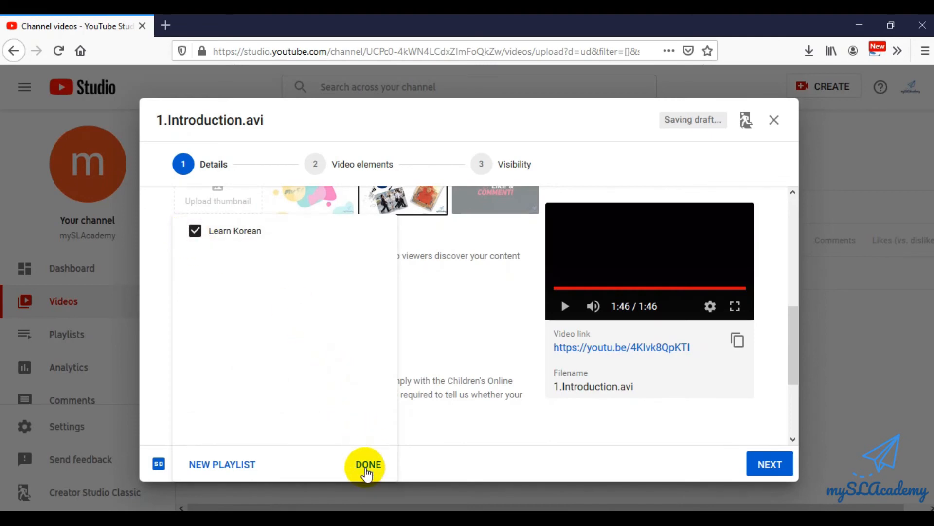
click(367, 467)
Step: Declare in the audience setting that the video is not made for kids
scroll(298, 314, down, 2)
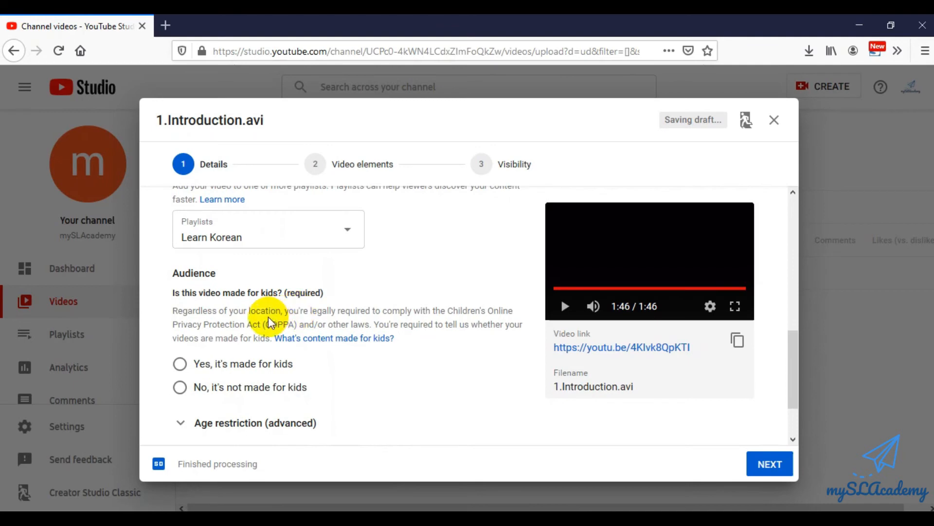
scroll(271, 321, down, 3)
click(251, 325)
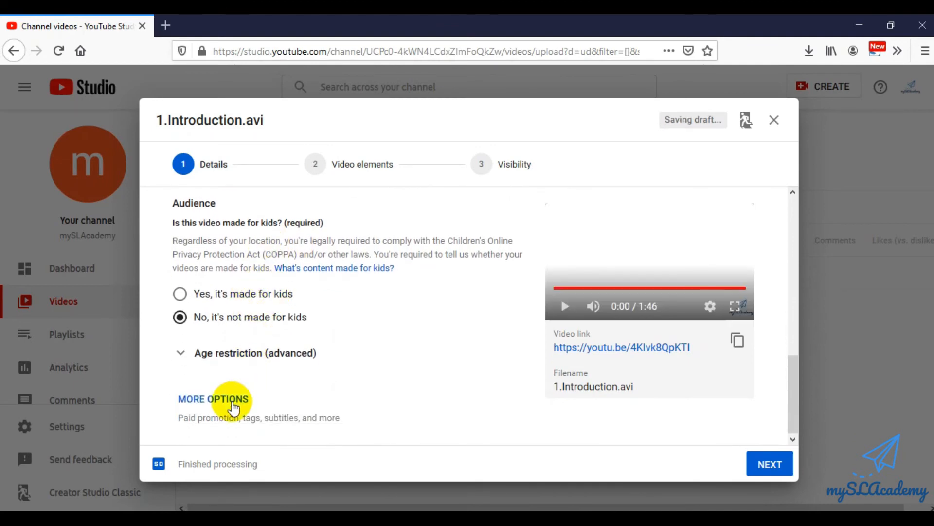
Step: Show the additional video options and add the tags learn, korean and introduce
click(234, 407)
scroll(262, 355, down, 3)
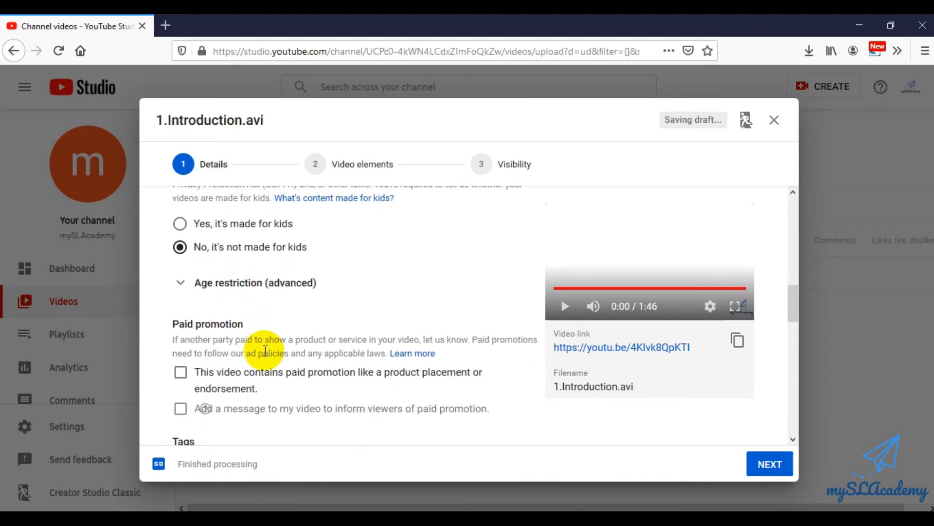
scroll(265, 350, down, 3)
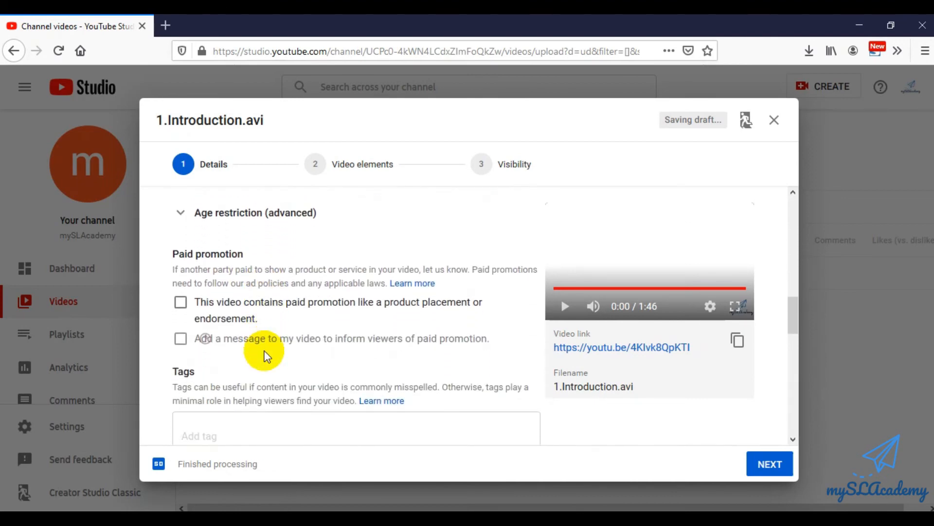
scroll(252, 338, down, 5)
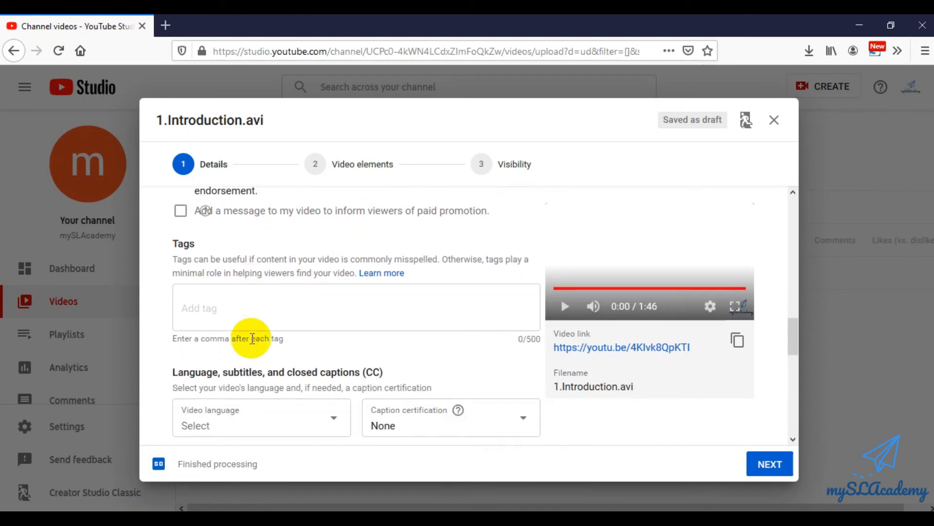
click(231, 295)
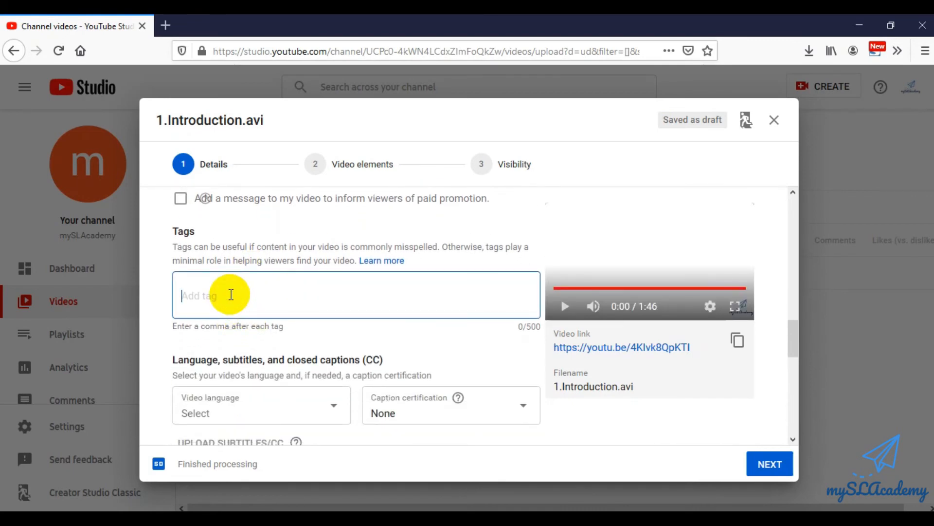
text(learn,korean,introduce)
Step: Set the video language to English (United States) and the caption certification to None
scroll(246, 330, down, 3)
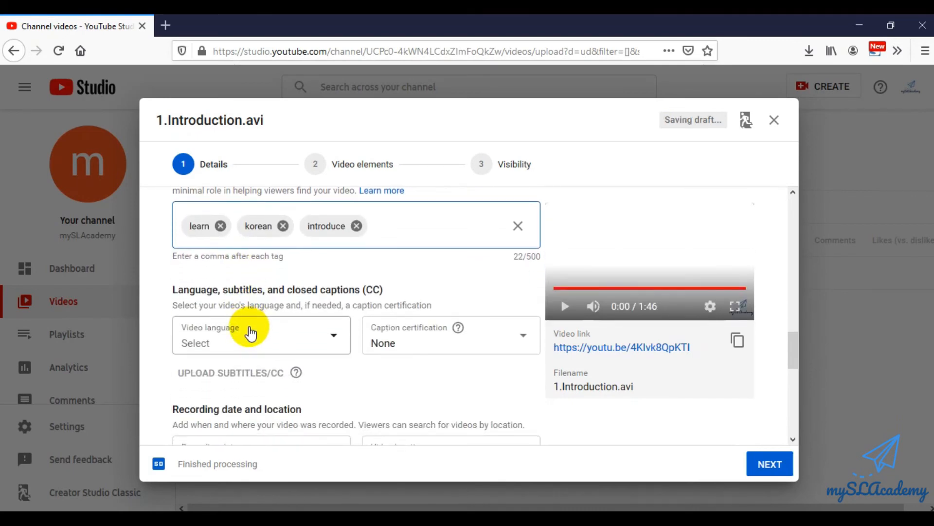
click(261, 338)
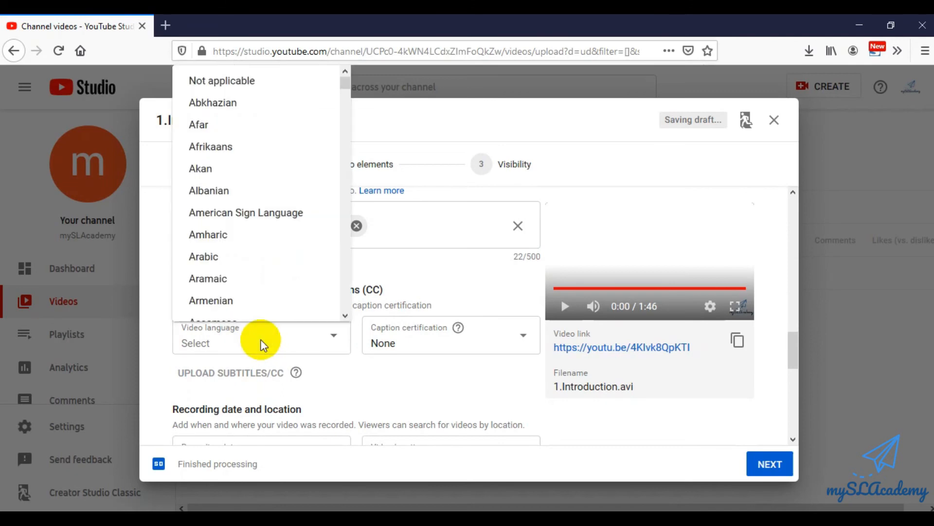
scroll(242, 253, down, 15)
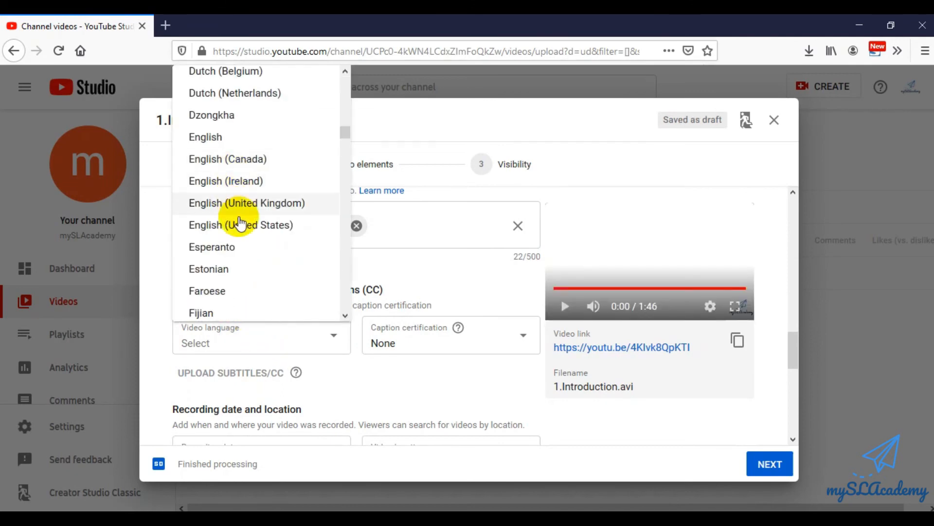
click(241, 226)
click(411, 345)
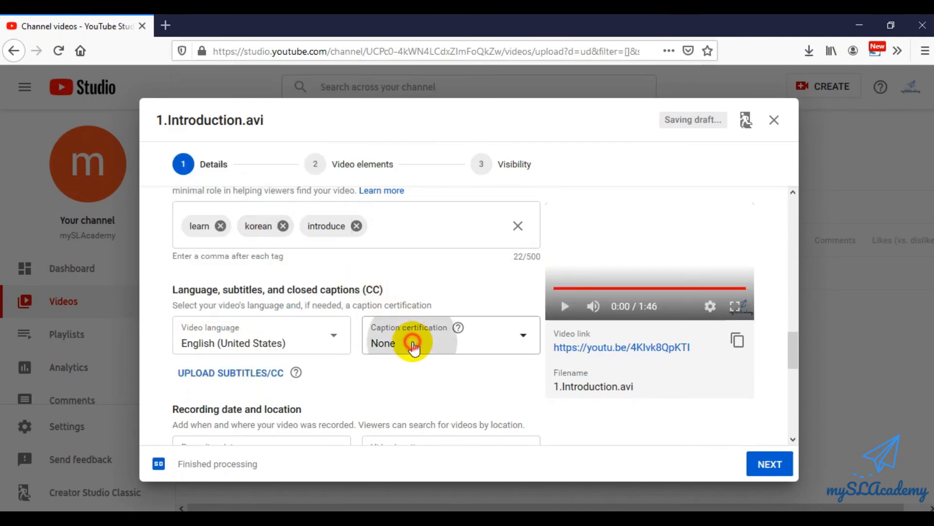
click(420, 194)
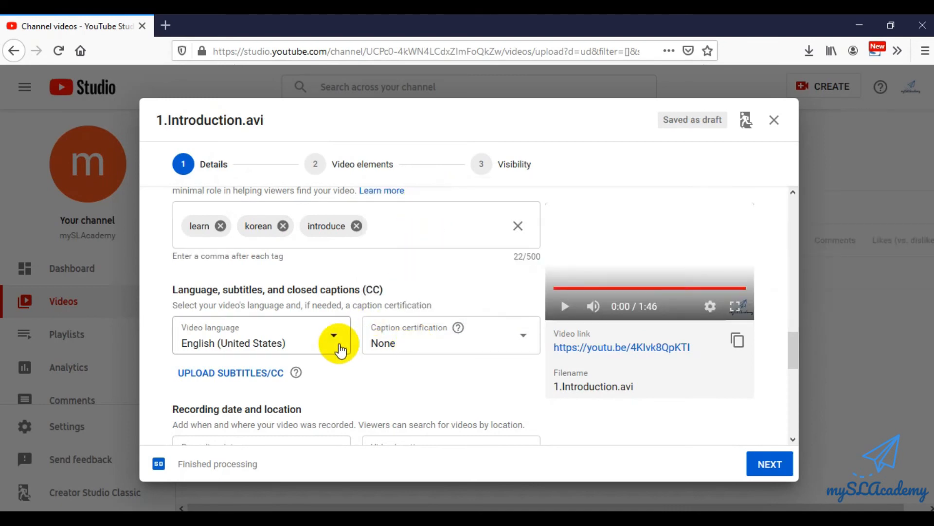
Step: Set the video's recording date to Mar 7, 2020
scroll(336, 341, down, 2)
scroll(340, 349, down, 3)
click(269, 327)
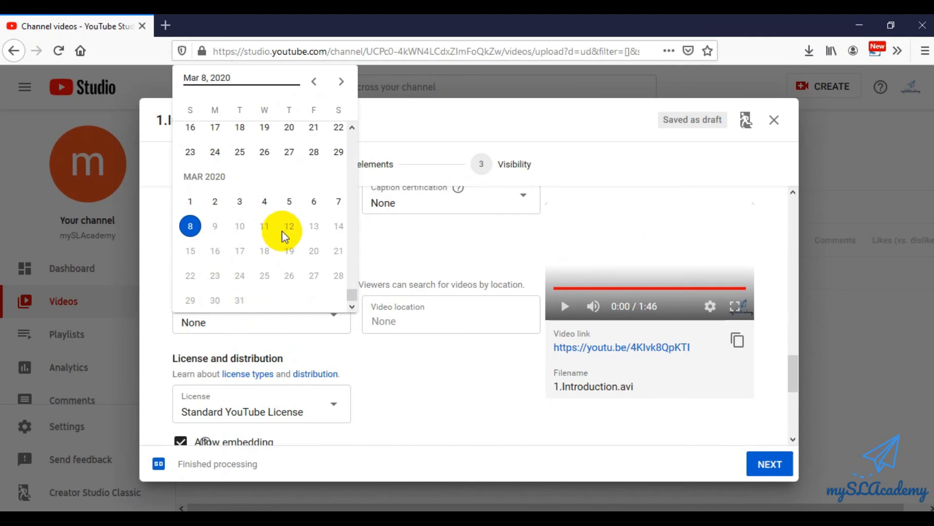
click(338, 202)
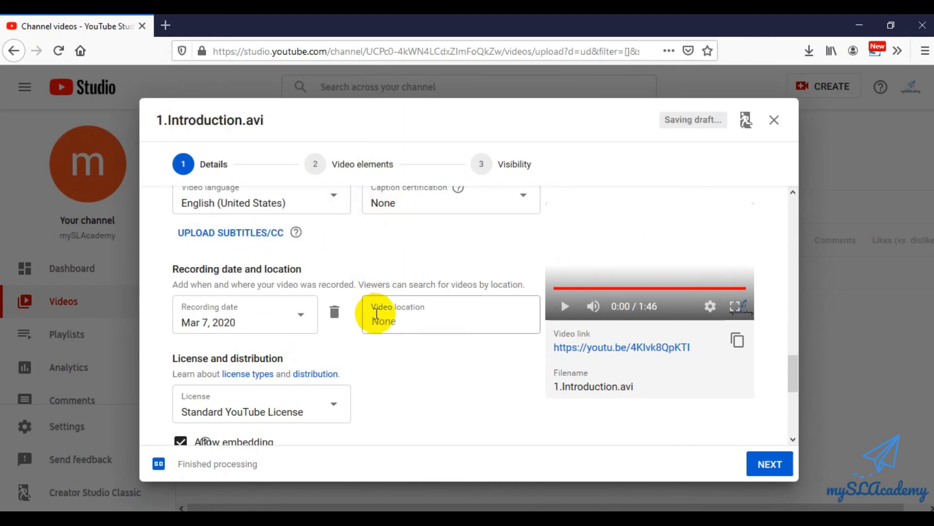
click(394, 318)
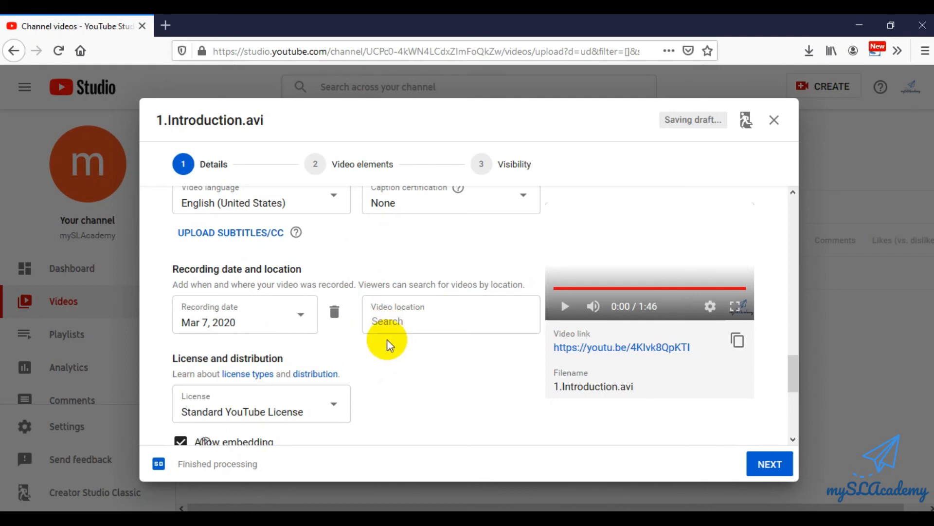
Step: Review the available license types for the video, keeping Standard YouTube License
scroll(389, 345, down, 2)
scroll(306, 344, down, 2)
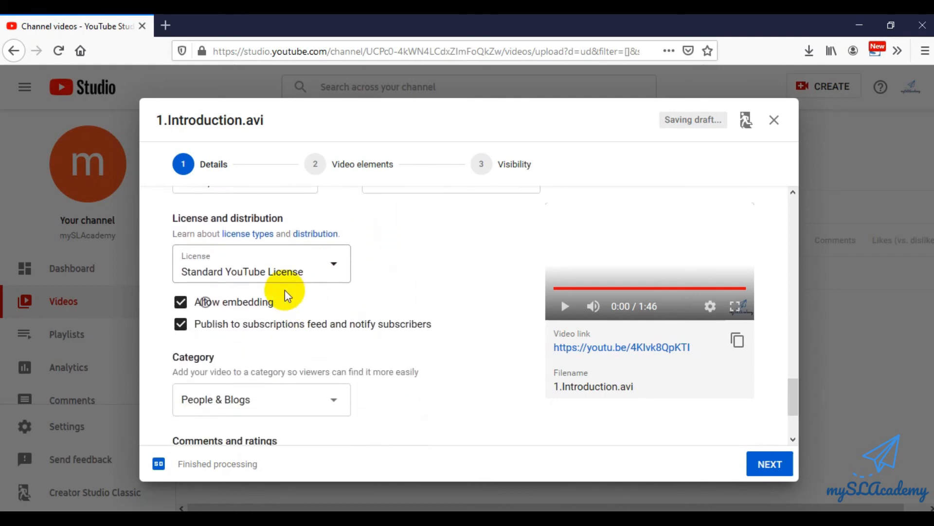
click(286, 282)
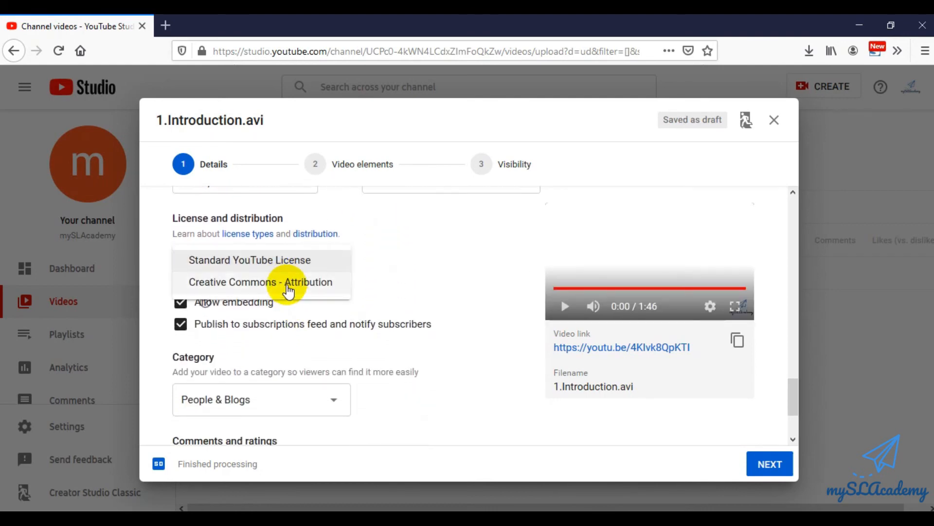
click(393, 251)
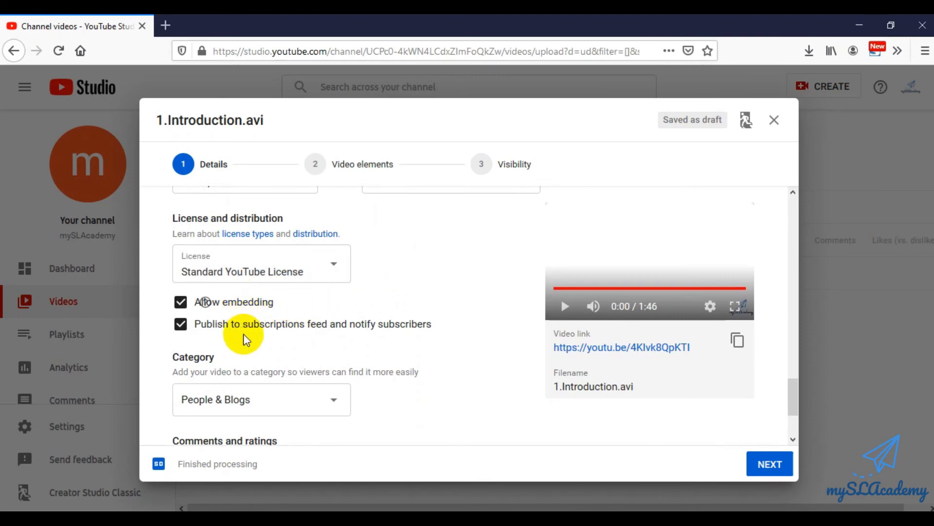
Step: Set the video's category to Education
scroll(263, 335, down, 3)
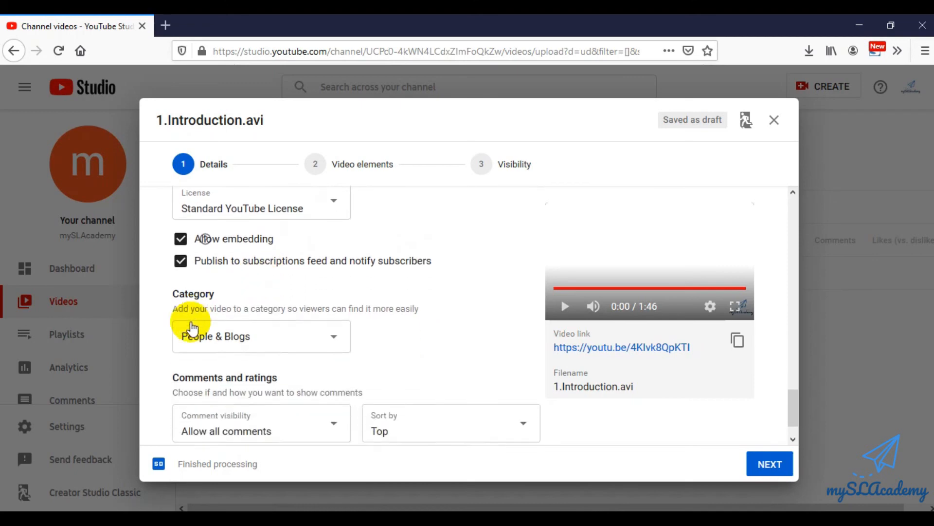
click(215, 336)
scroll(226, 273, down, 2)
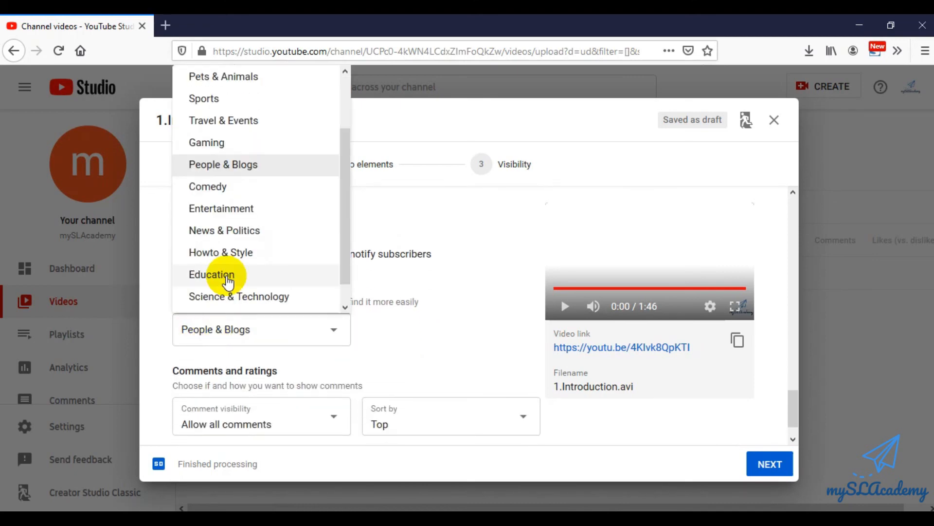
click(226, 273)
scroll(259, 371, down, 1)
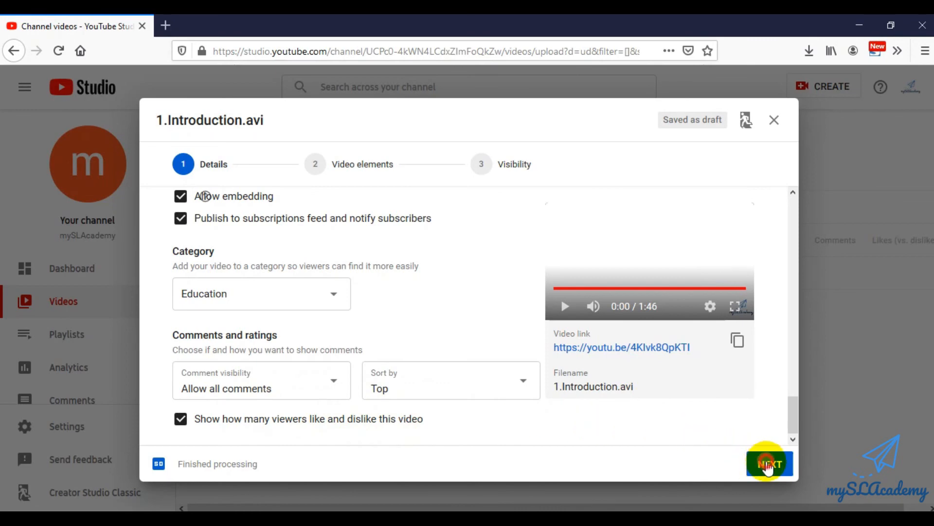
Step: Add and save an end screen from the template with one video or playlist and one subscribe element along the upper edge, previewing its playback
click(768, 467)
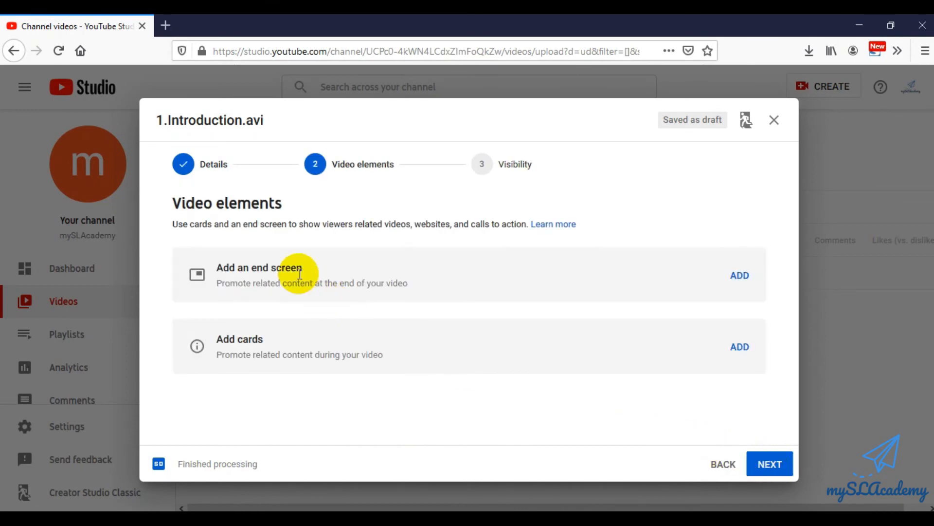
click(743, 278)
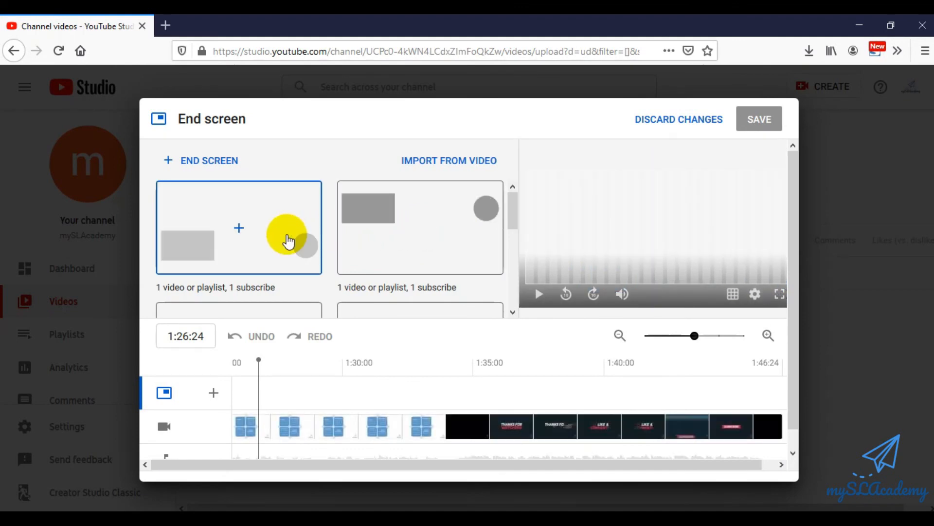
click(385, 242)
click(594, 261)
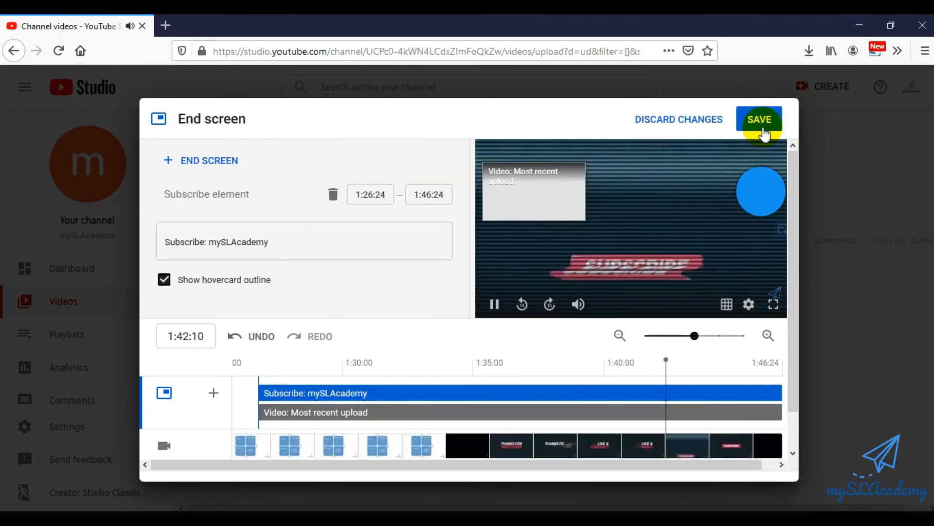
click(760, 121)
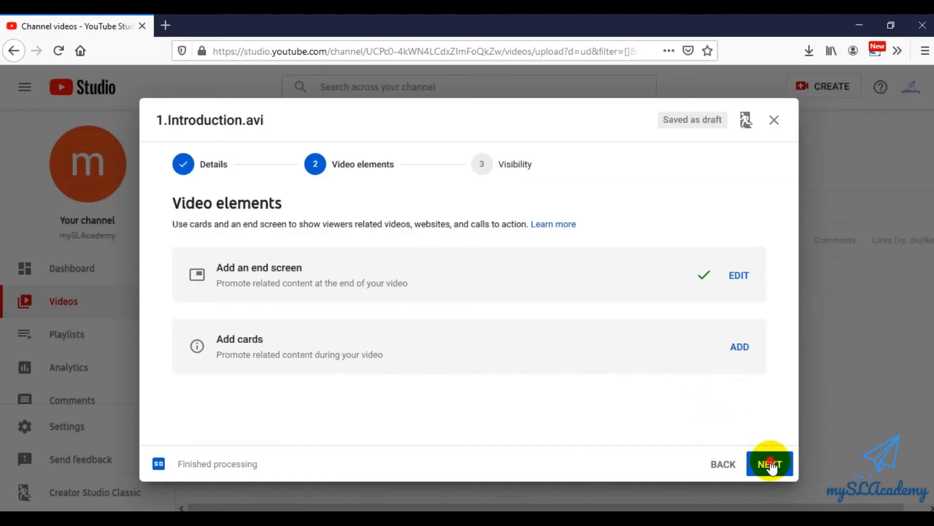
Step: Publish the video with Public visibility and dismiss the sharing dialog after viewing the remaining share options
click(771, 465)
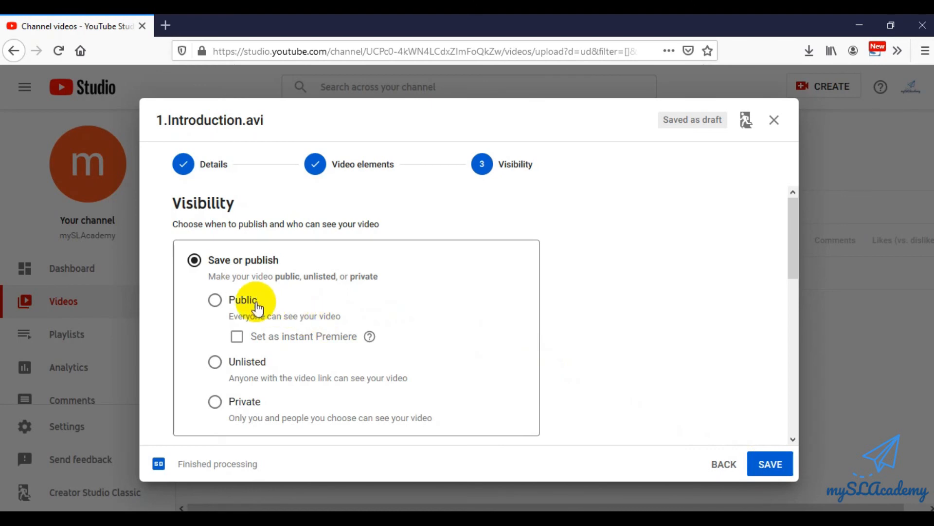
click(241, 299)
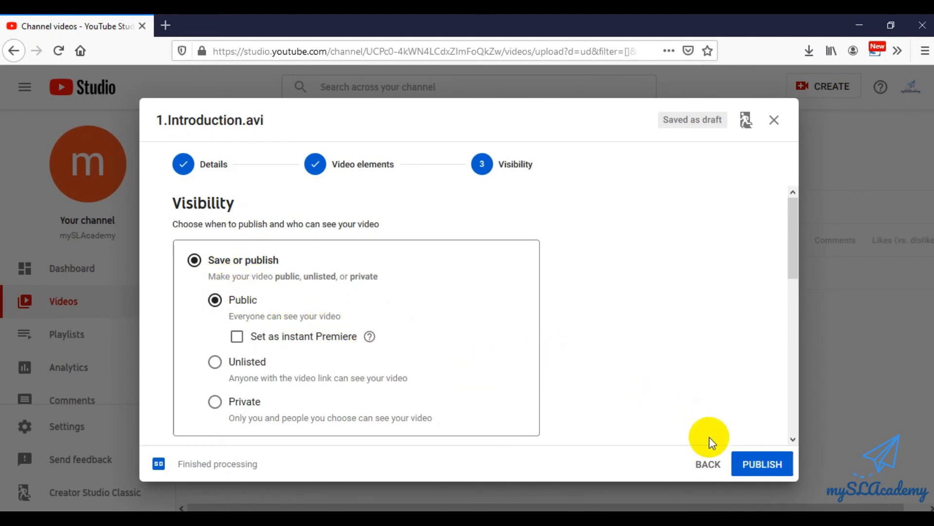
click(763, 468)
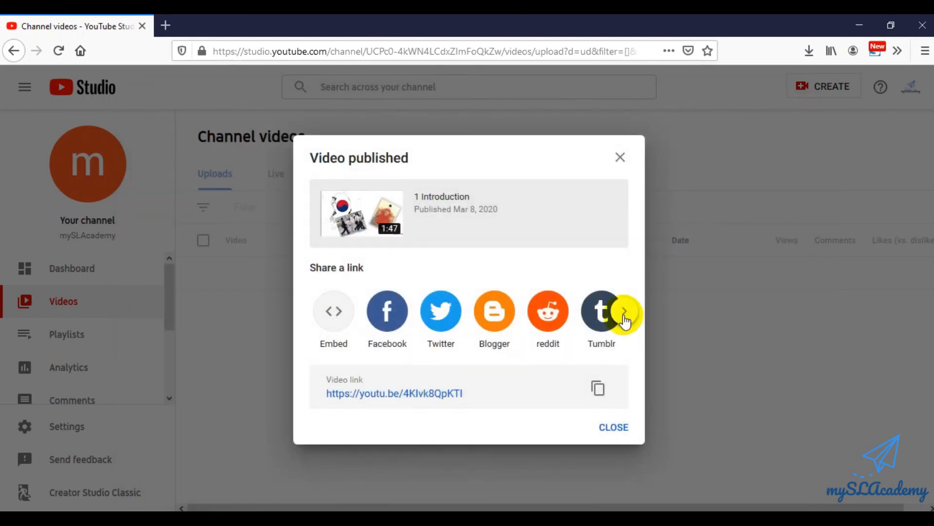
click(625, 314)
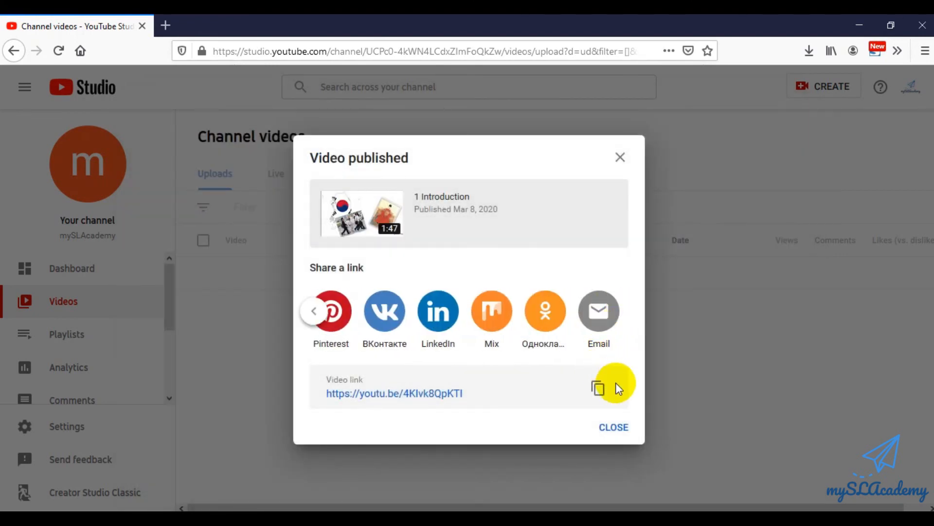
click(615, 427)
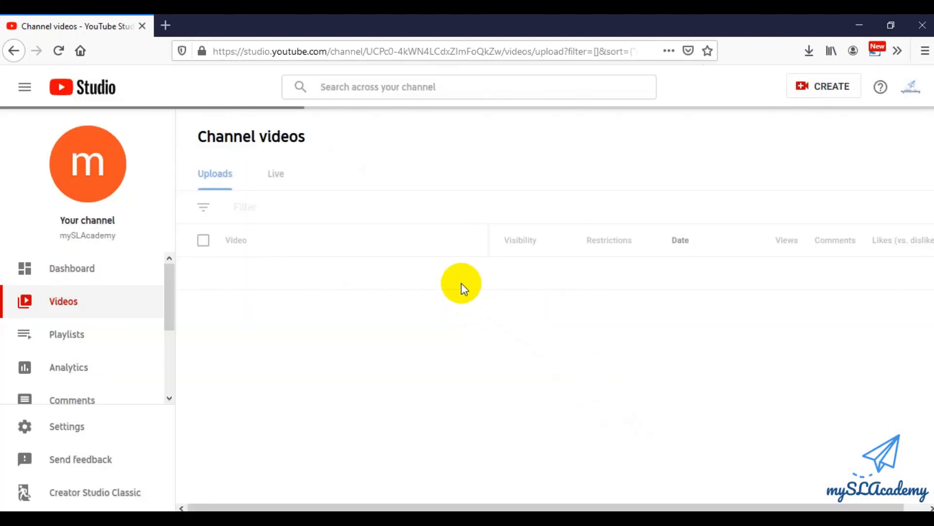